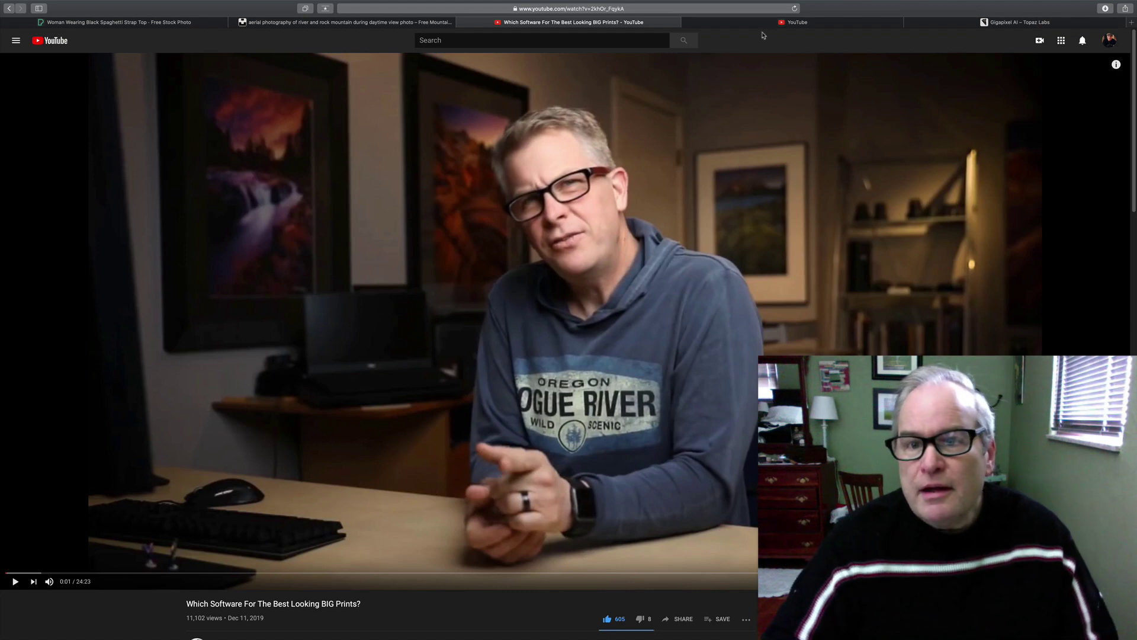
Switch to the AI upscaler comparison video and scroll through its description
{"action": "left_click", "coordinate": [785, 24]}
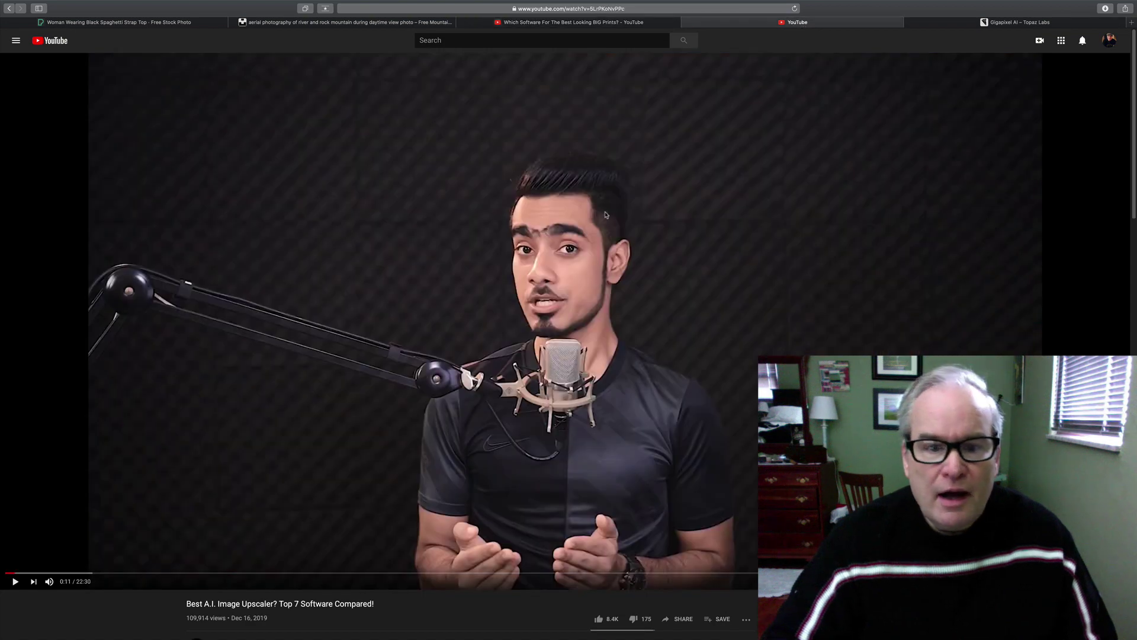
{"action": "scroll", "coordinate": [605, 214], "scroll_direction": "down", "scroll_amount": 1}
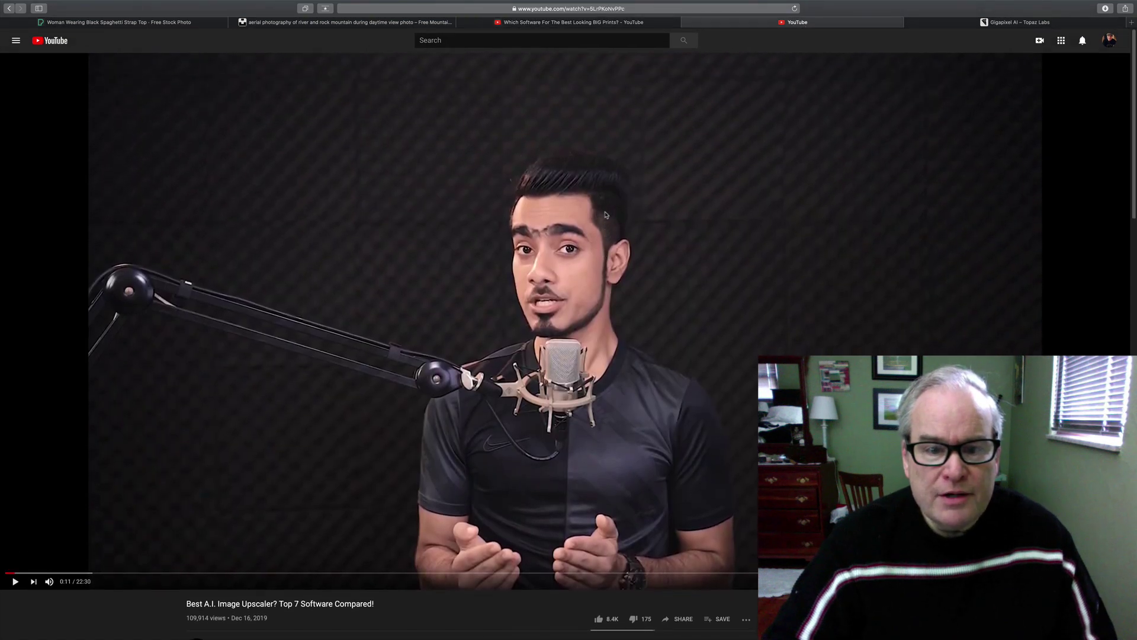
{"action": "scroll", "coordinate": [606, 215], "scroll_direction": "down", "scroll_amount": 3}
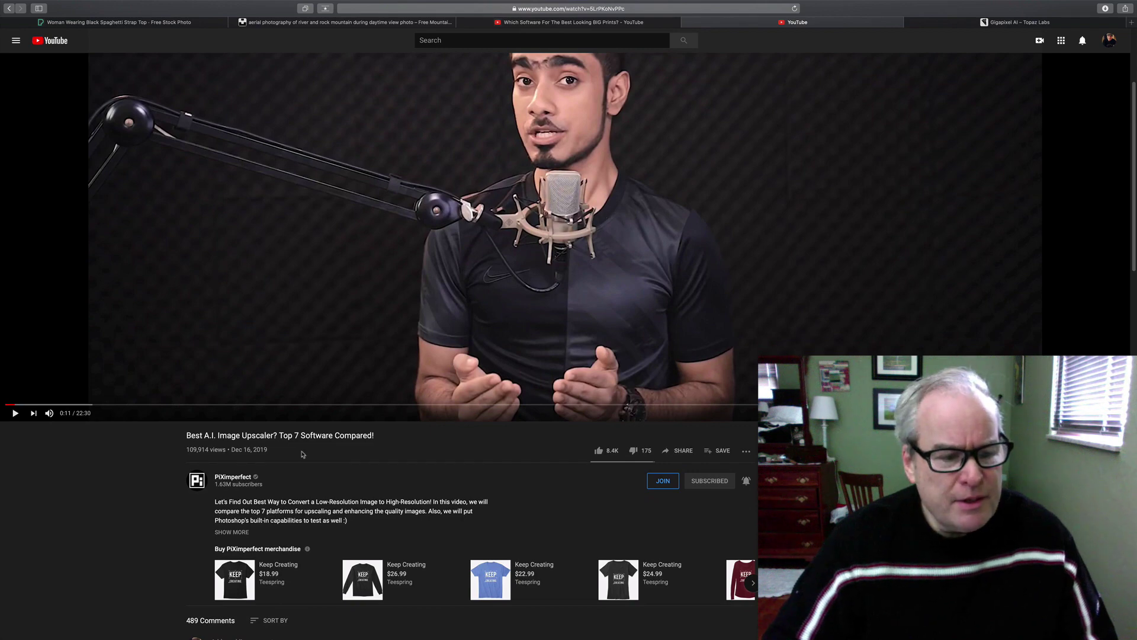
{"action": "scroll", "coordinate": [396, 326], "scroll_direction": "up", "scroll_amount": 5}
{"action": "scroll", "coordinate": [397, 325], "scroll_direction": "down", "scroll_amount": 1}
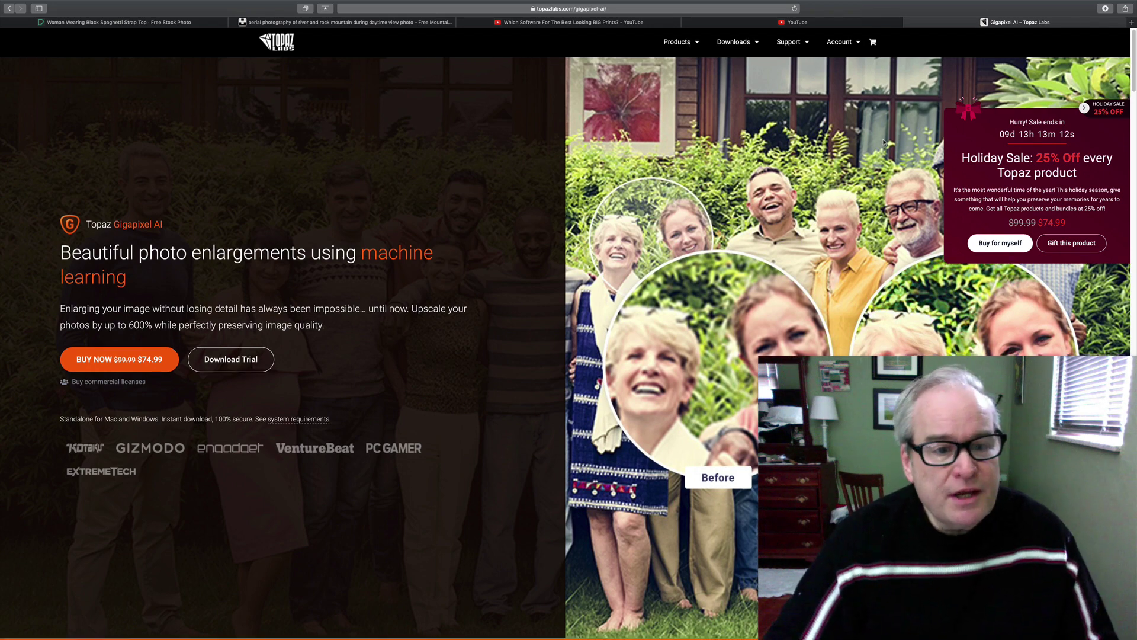
{"action": "scroll", "coordinate": [883, 142], "scroll_direction": "down", "scroll_amount": 4}
{"action": "scroll", "coordinate": [883, 142], "scroll_direction": "down", "scroll_amount": 10}
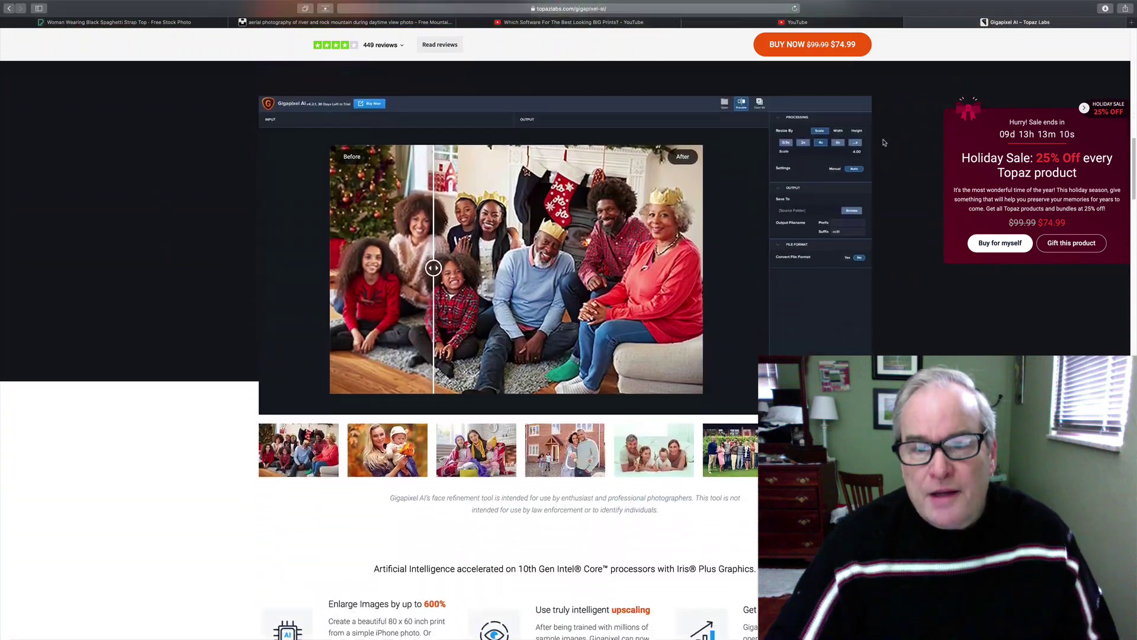
{"action": "scroll", "coordinate": [883, 142], "scroll_direction": "up", "scroll_amount": 15}
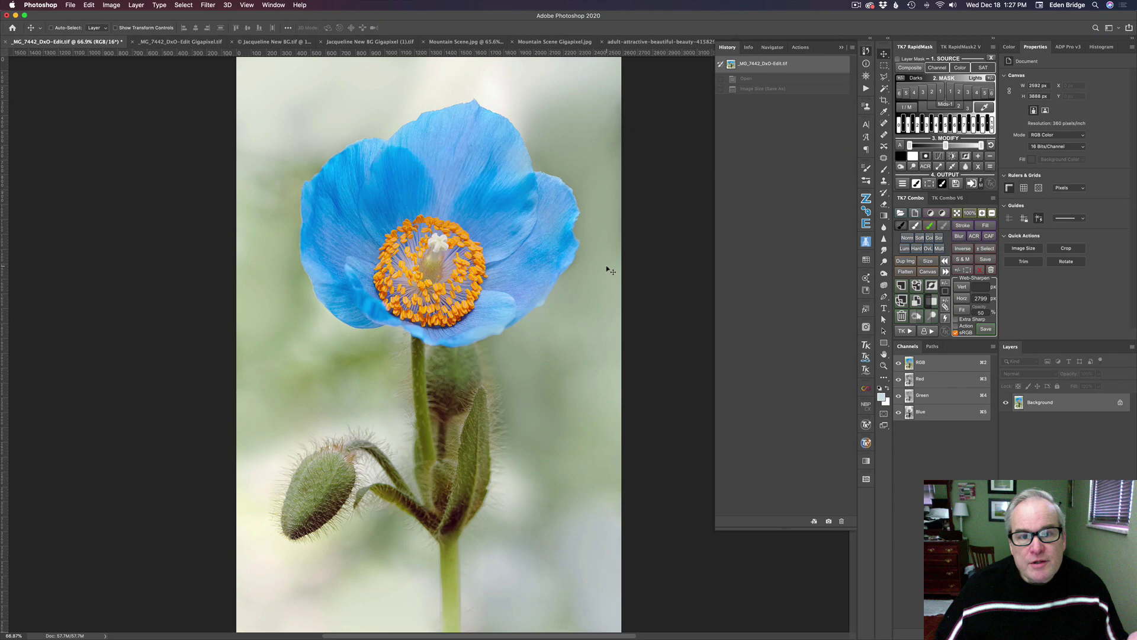
{"action": "left_click", "coordinate": [764, 89]}
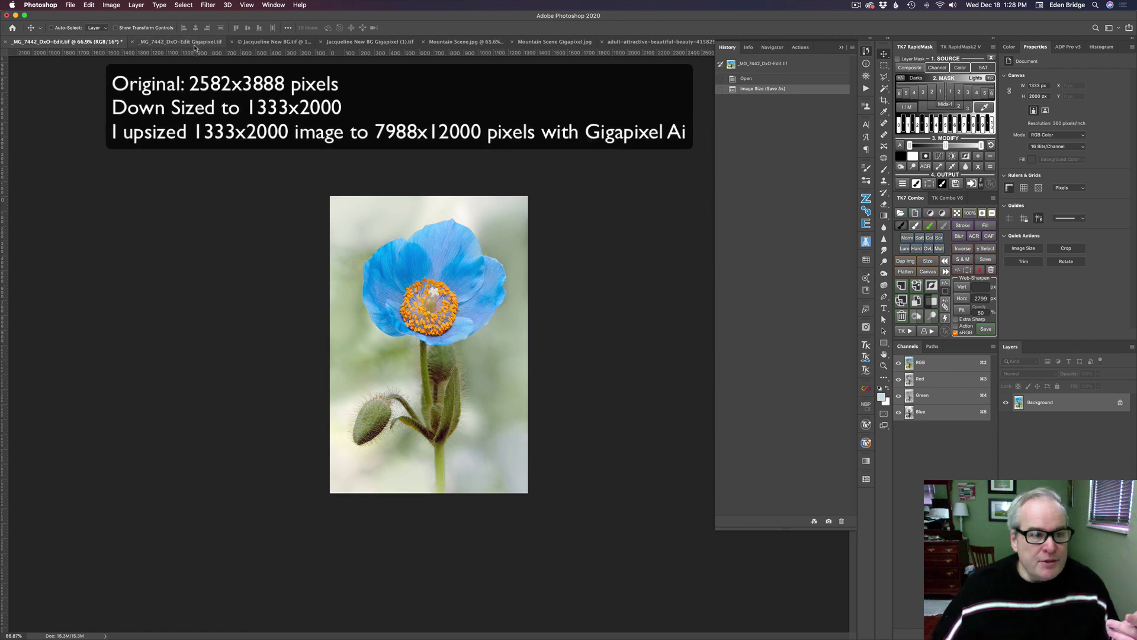
{"action": "left_click", "coordinate": [777, 64]}
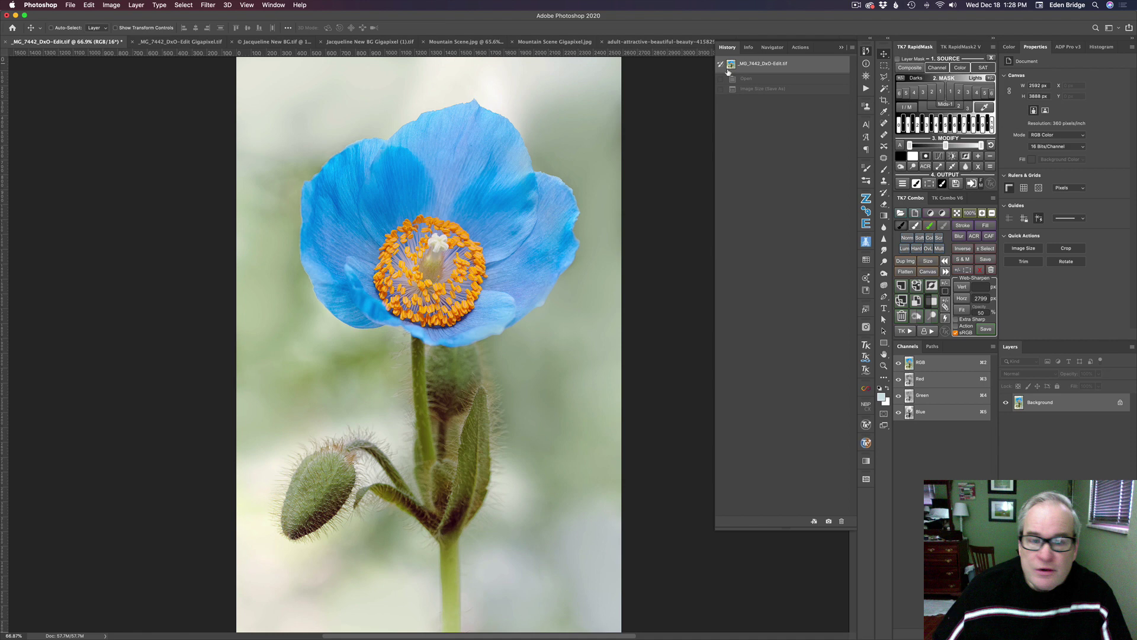
{"action": "left_click", "coordinate": [210, 45]}
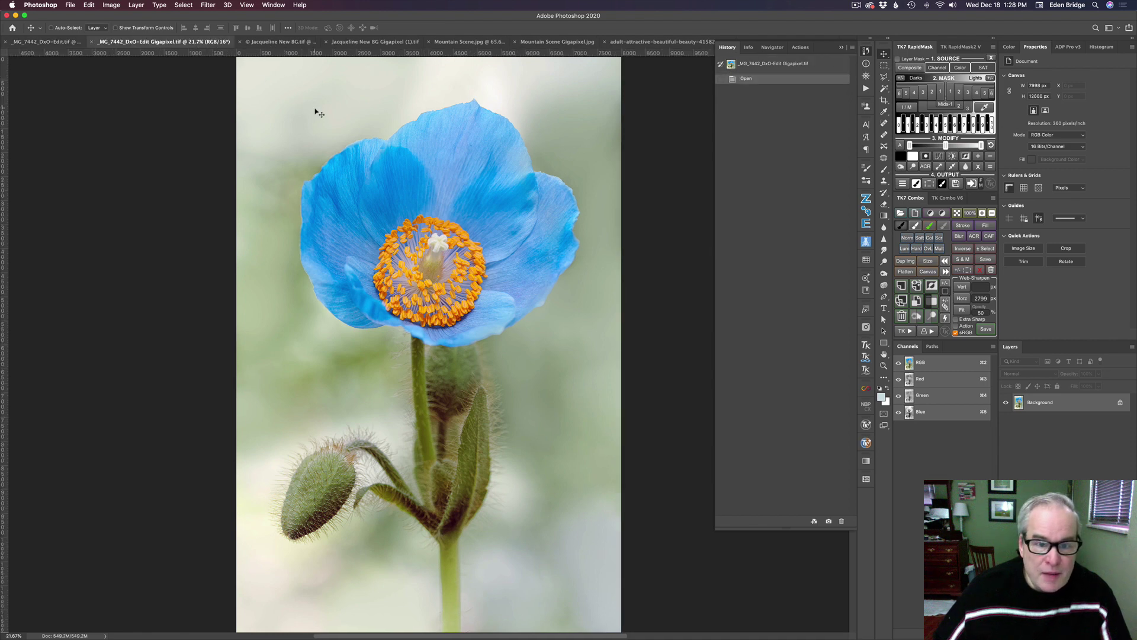
{"action": "left_click", "coordinate": [51, 45]}
{"action": "left_click", "coordinate": [746, 89]}
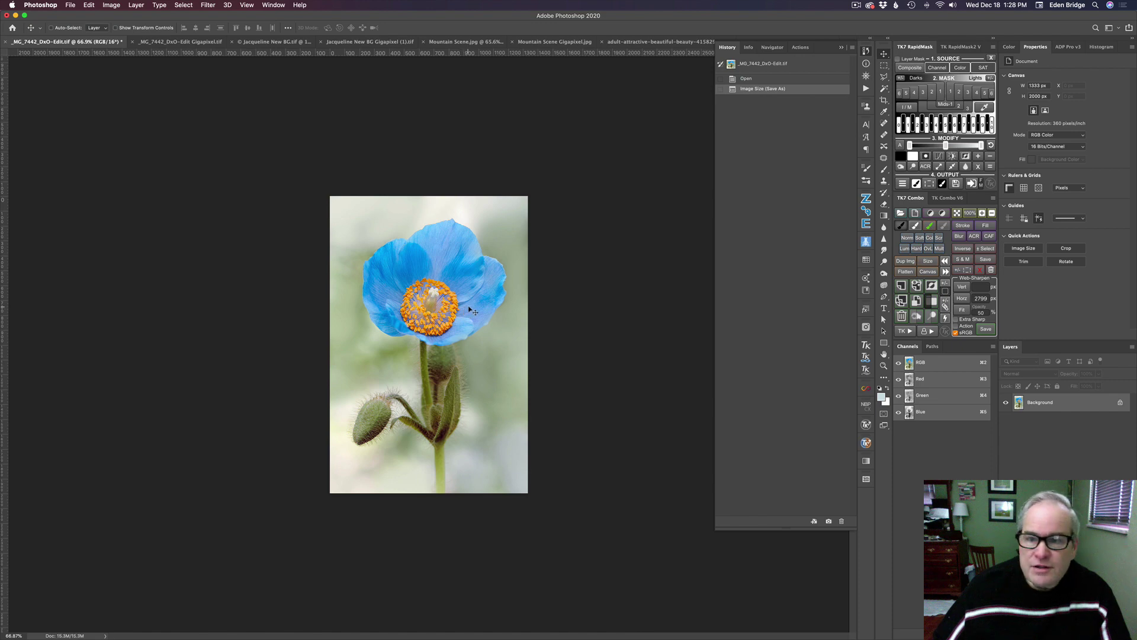
{"action": "left_click", "coordinate": [800, 63]}
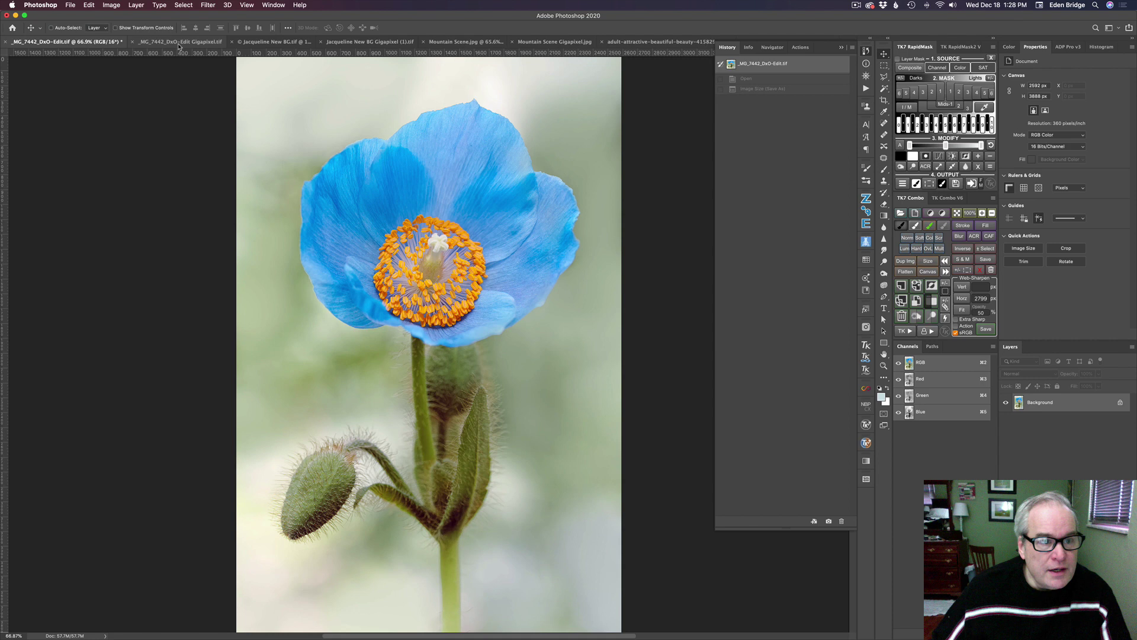
Bring the '_MG_7442_DxO-Edit Gigapixel.tif' poppy upscale (7998×12000) to the front
{"action": "left_click", "coordinate": [181, 42]}
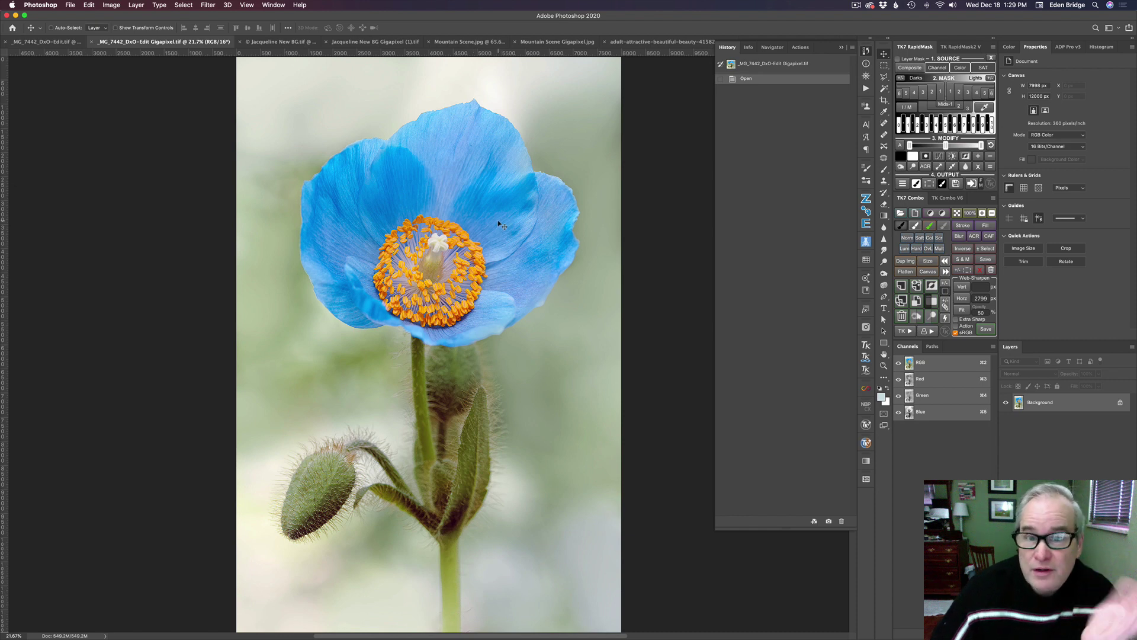
Zoom into the upscaled poppy and collapse the History panel for more room
{"action": "scroll", "coordinate": [465, 193], "scroll_direction": "up", "scroll_amount": 5}
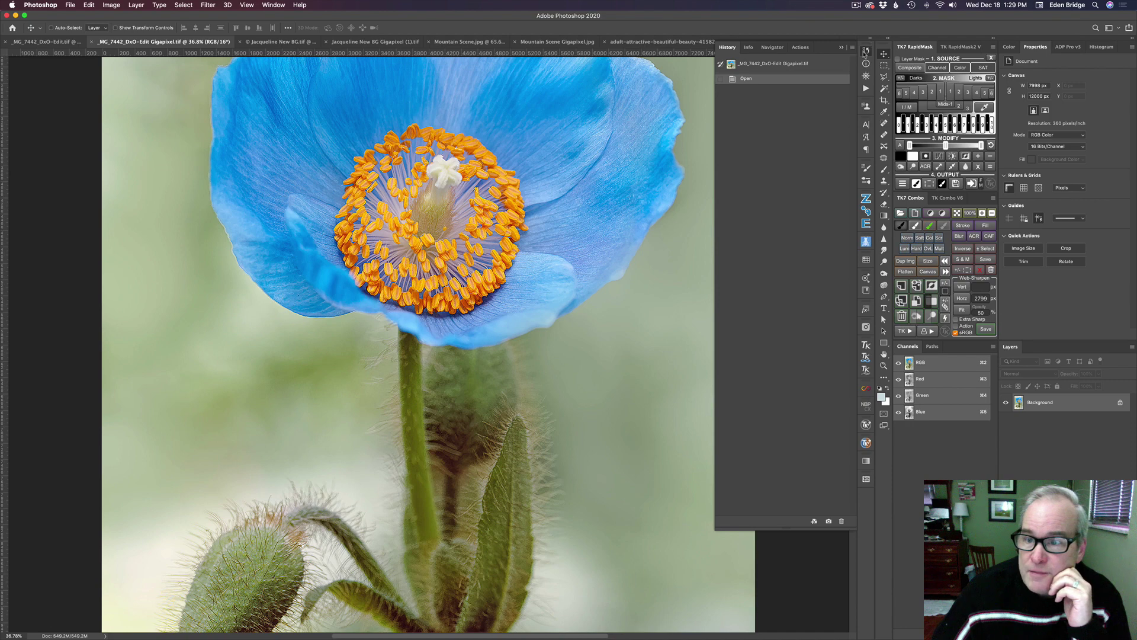
{"action": "left_click", "coordinate": [864, 53]}
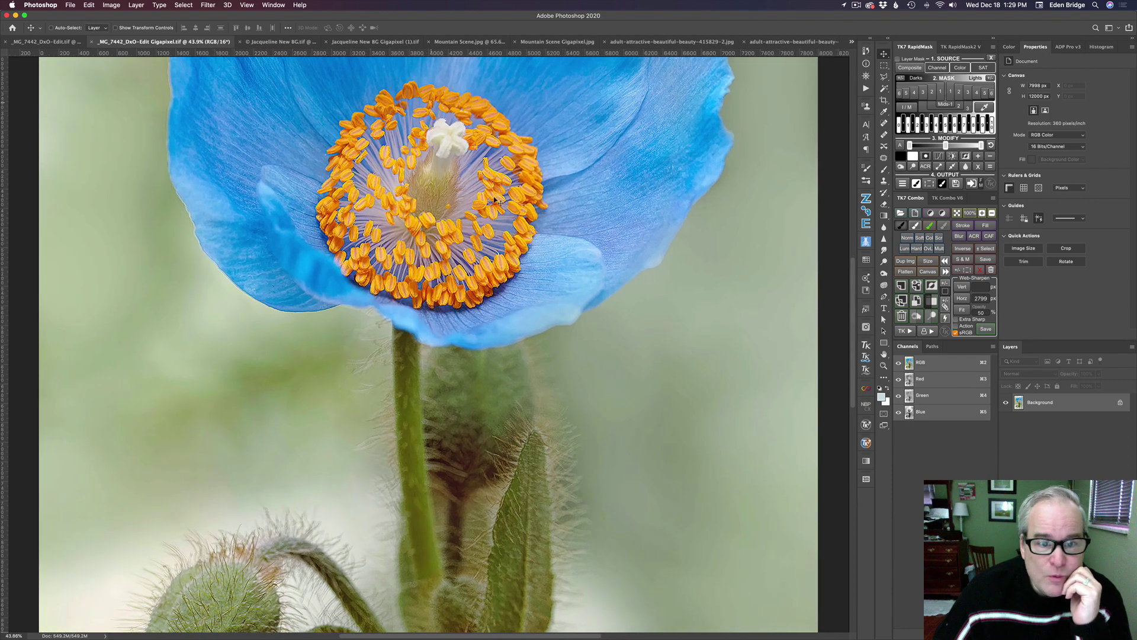
{"action": "scroll", "coordinate": [496, 202], "scroll_direction": "up", "scroll_amount": 10}
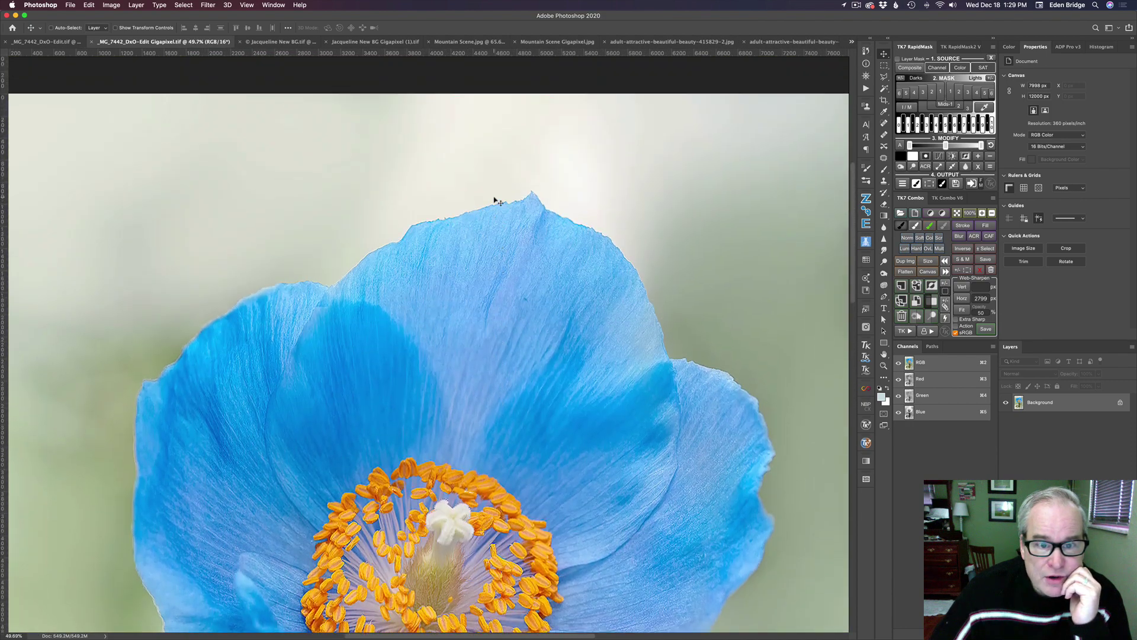
{"action": "scroll", "coordinate": [496, 201], "scroll_direction": "up", "scroll_amount": 2}
Scroll across the petals, stamens, stem and hairy buds to inspect upscaled detail
{"action": "scroll", "coordinate": [496, 202], "scroll_direction": "down", "scroll_amount": 5}
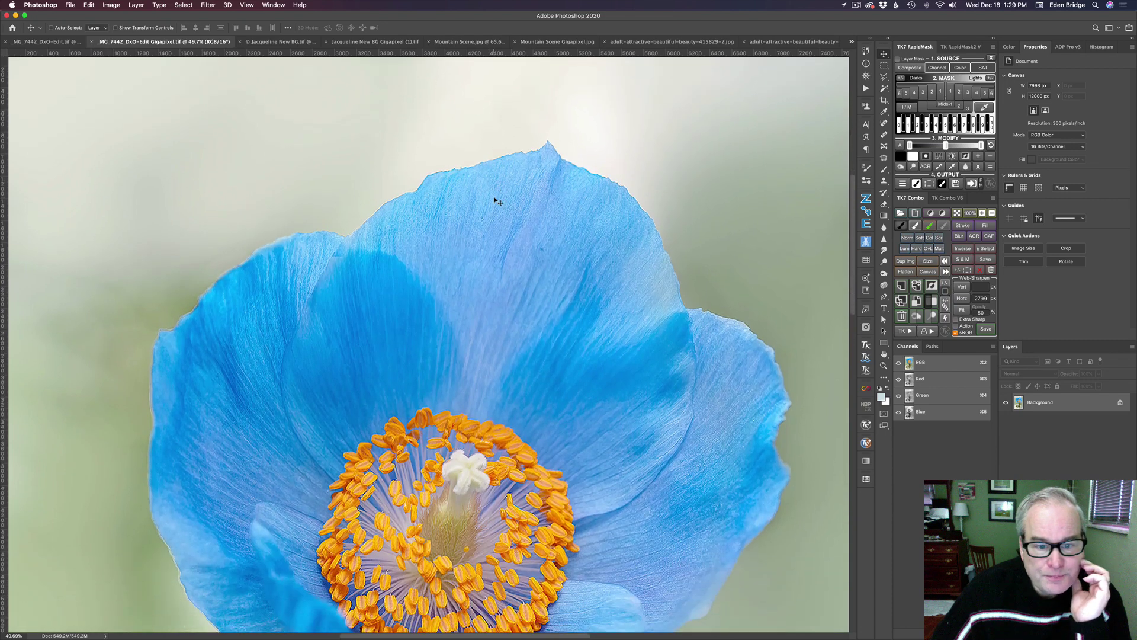
{"action": "scroll", "coordinate": [497, 201], "scroll_direction": "down", "scroll_amount": 4}
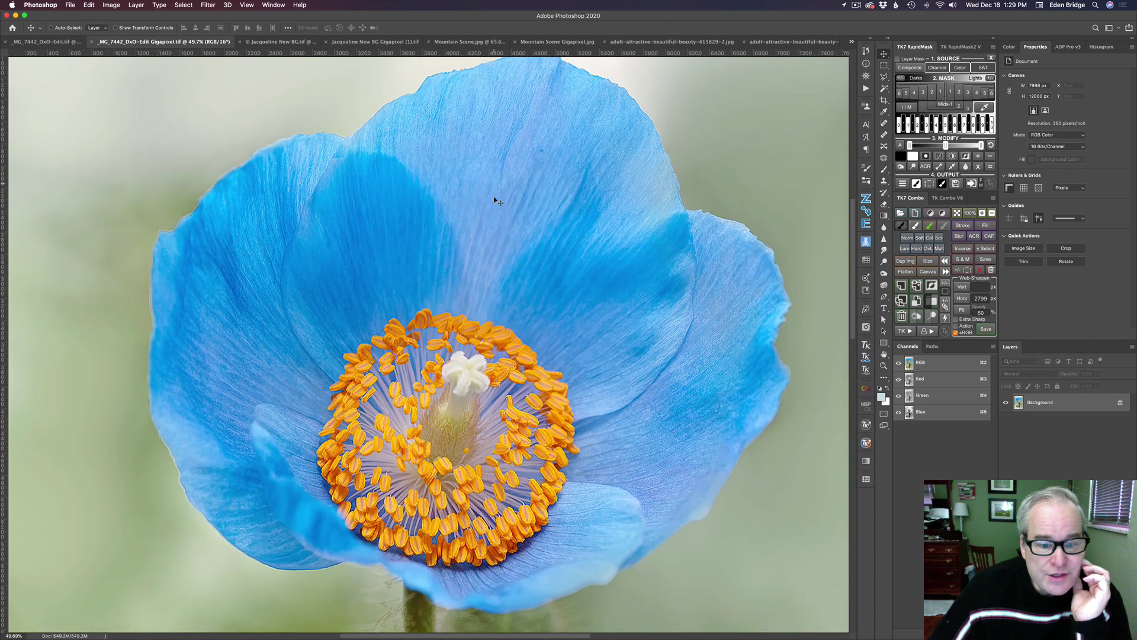
{"action": "scroll", "coordinate": [496, 201], "scroll_direction": "down", "scroll_amount": 5}
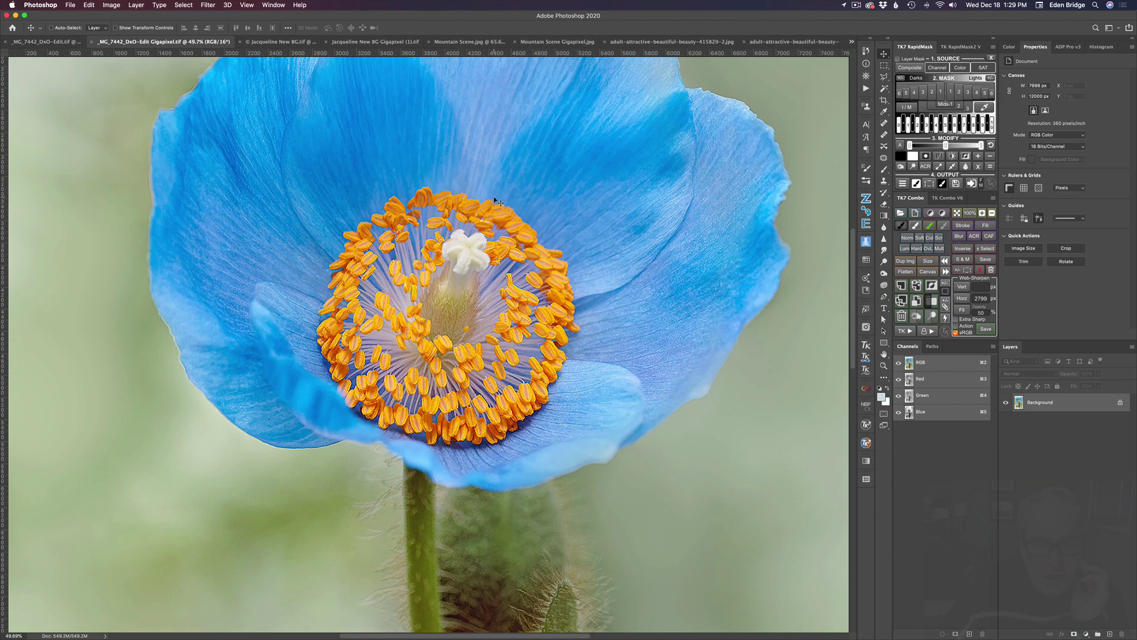
{"action": "scroll", "coordinate": [494, 200], "scroll_direction": "down", "scroll_amount": 7}
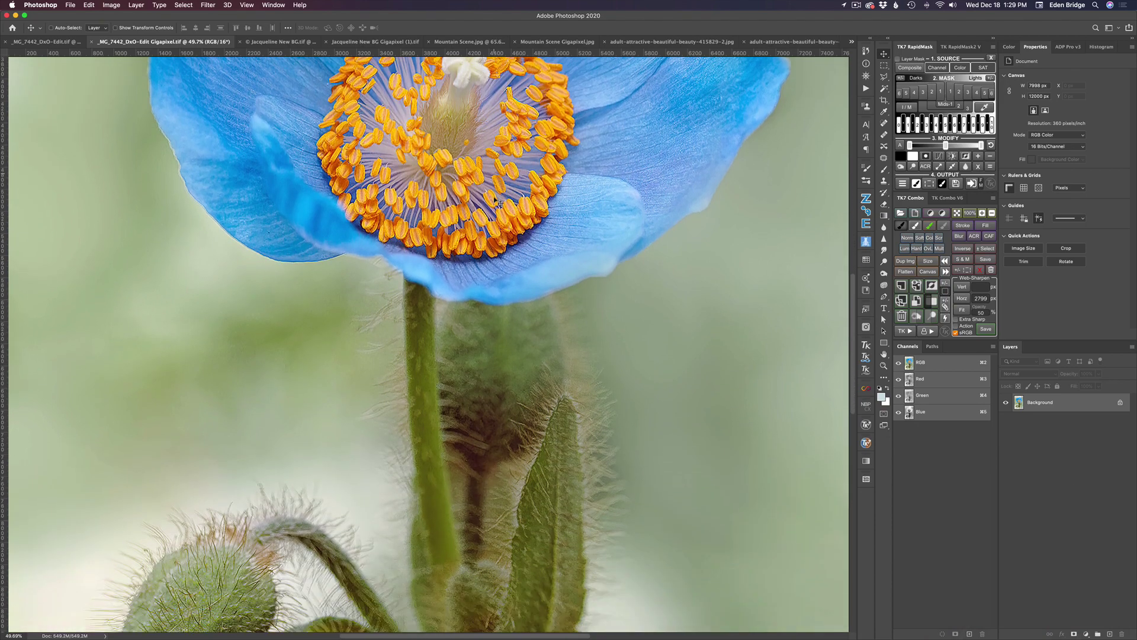
{"action": "scroll", "coordinate": [494, 201], "scroll_direction": "down", "scroll_amount": 6}
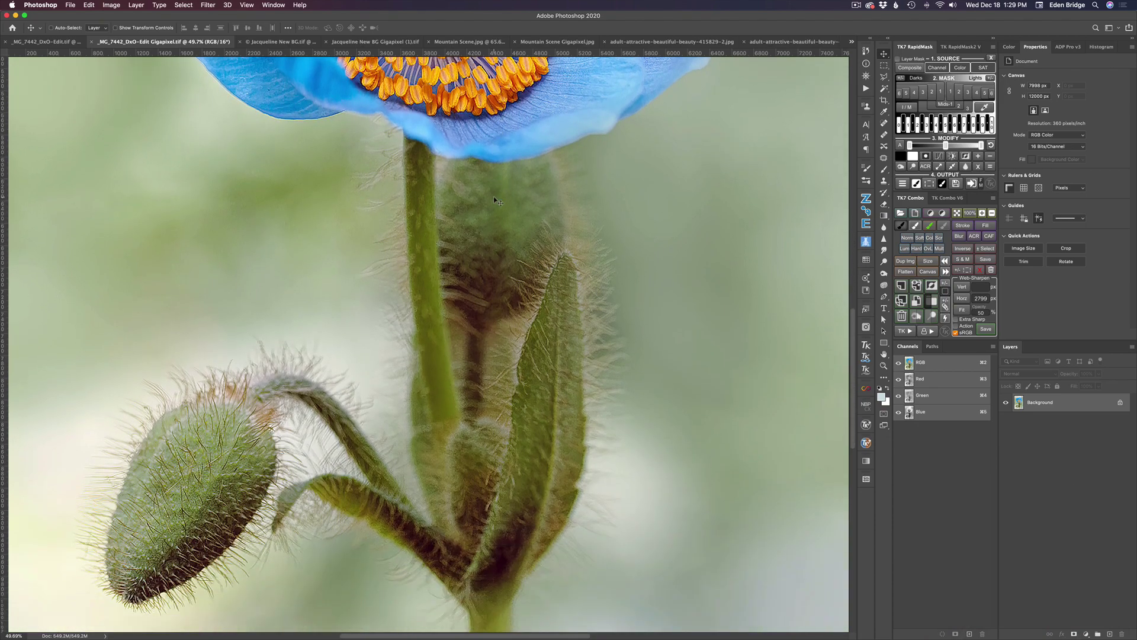
{"action": "scroll", "coordinate": [495, 201], "scroll_direction": "down", "scroll_amount": 9}
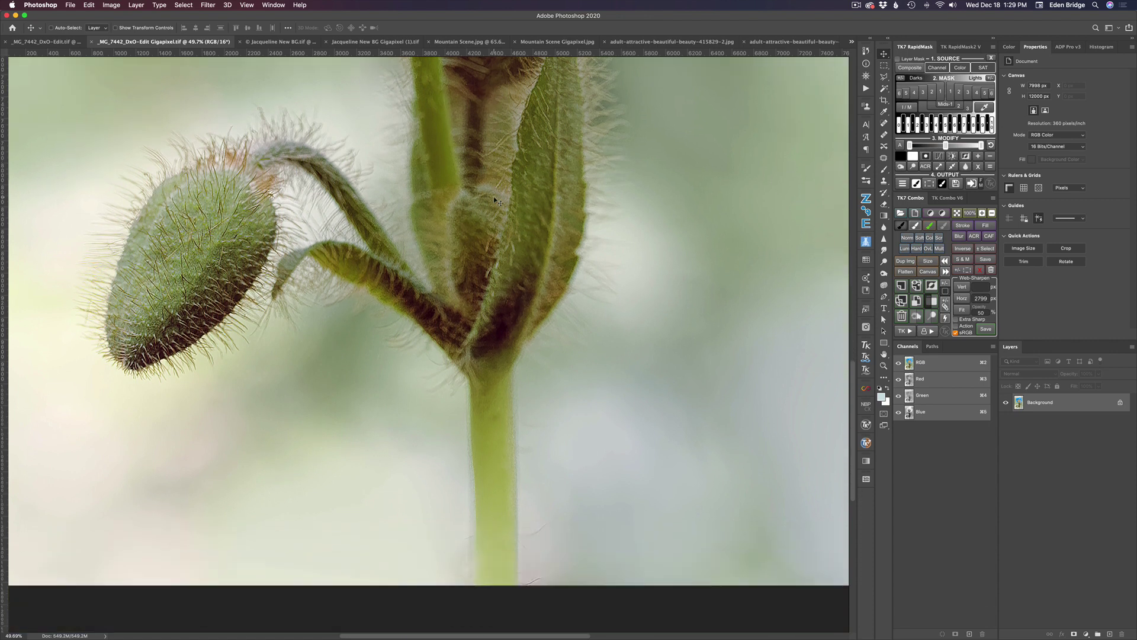
{"action": "scroll", "coordinate": [494, 202], "scroll_direction": "down", "scroll_amount": 1}
{"action": "scroll", "coordinate": [494, 201], "scroll_direction": "up", "scroll_amount": 5}
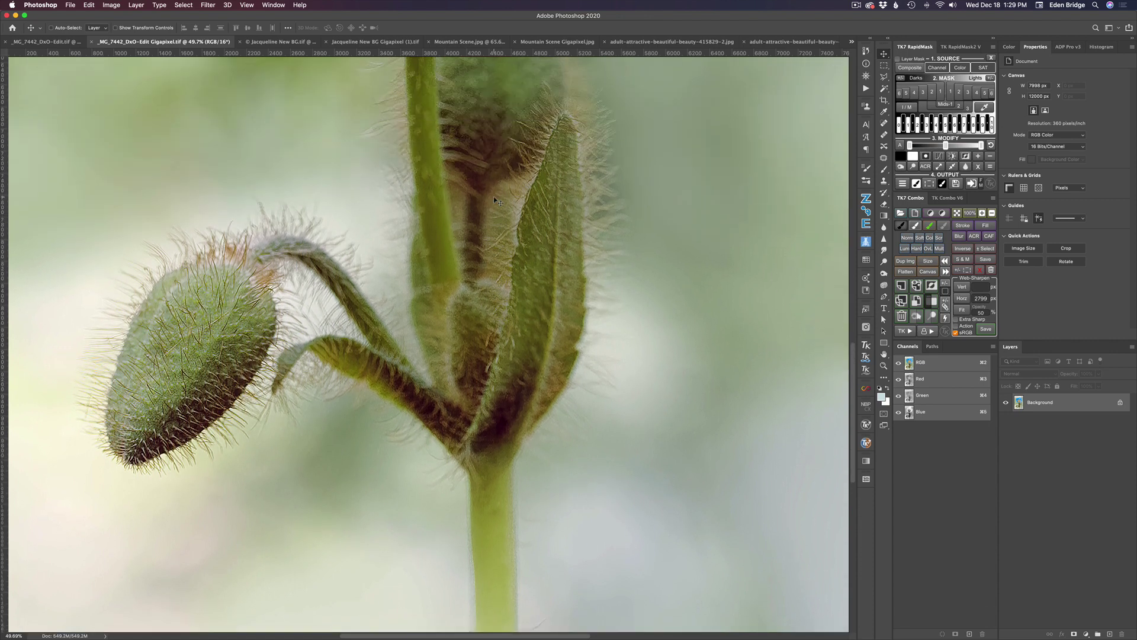
{"action": "scroll", "coordinate": [494, 199], "scroll_direction": "up", "scroll_amount": 7}
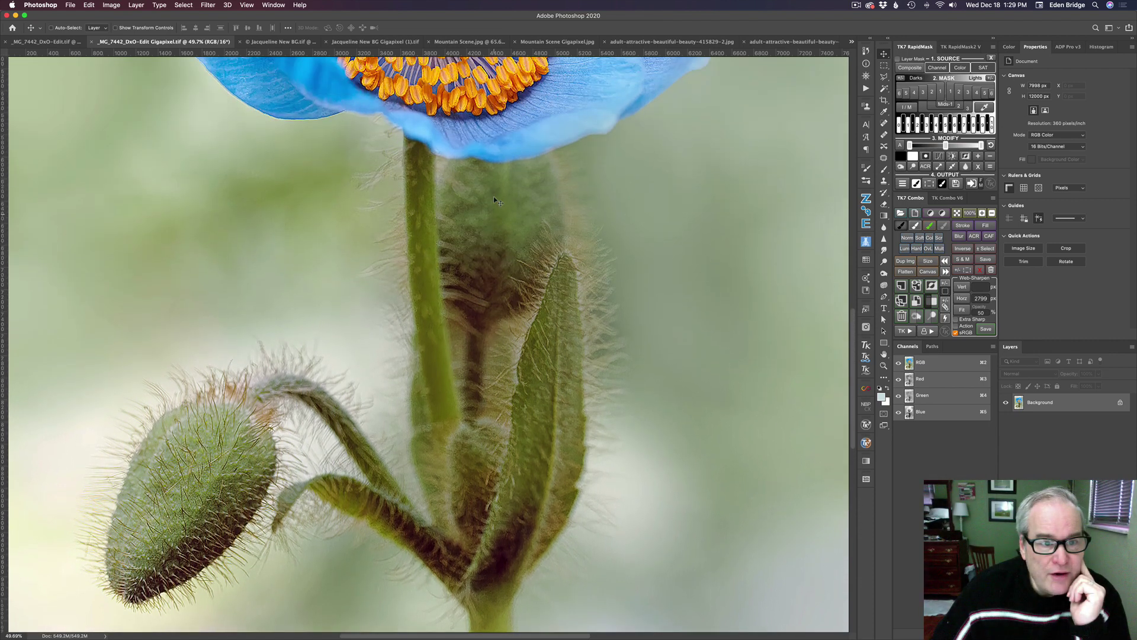
{"action": "scroll", "coordinate": [495, 202], "scroll_direction": "up", "scroll_amount": 9}
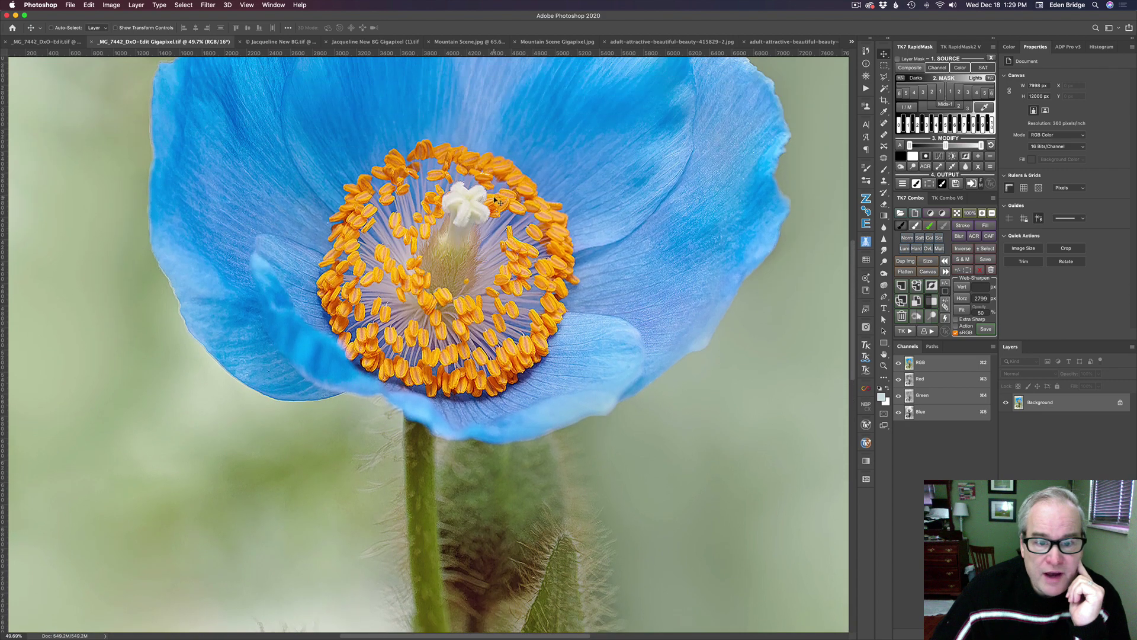
{"action": "scroll", "coordinate": [495, 200], "scroll_direction": "up", "scroll_amount": 3}
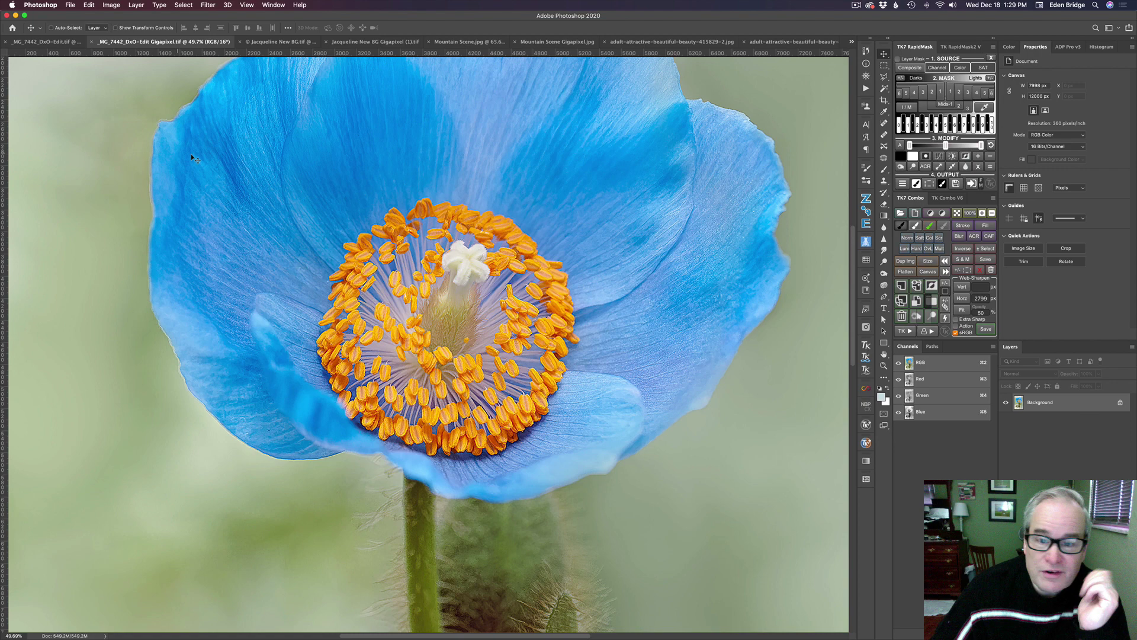
{"action": "scroll", "coordinate": [232, 158], "scroll_direction": "up", "scroll_amount": 6}
{"action": "scroll", "coordinate": [235, 163], "scroll_direction": "up", "scroll_amount": 1}
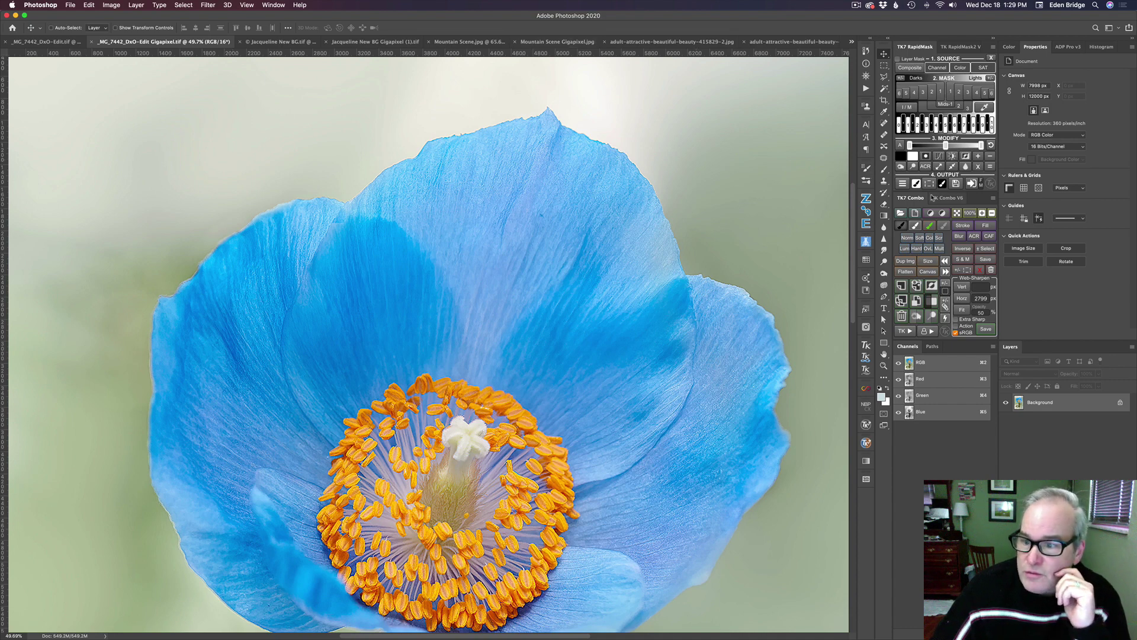
Fit the poppy upscale on screen, then flip between the original poppy and its Gigapixel version
{"action": "left_click", "coordinate": [957, 212]}
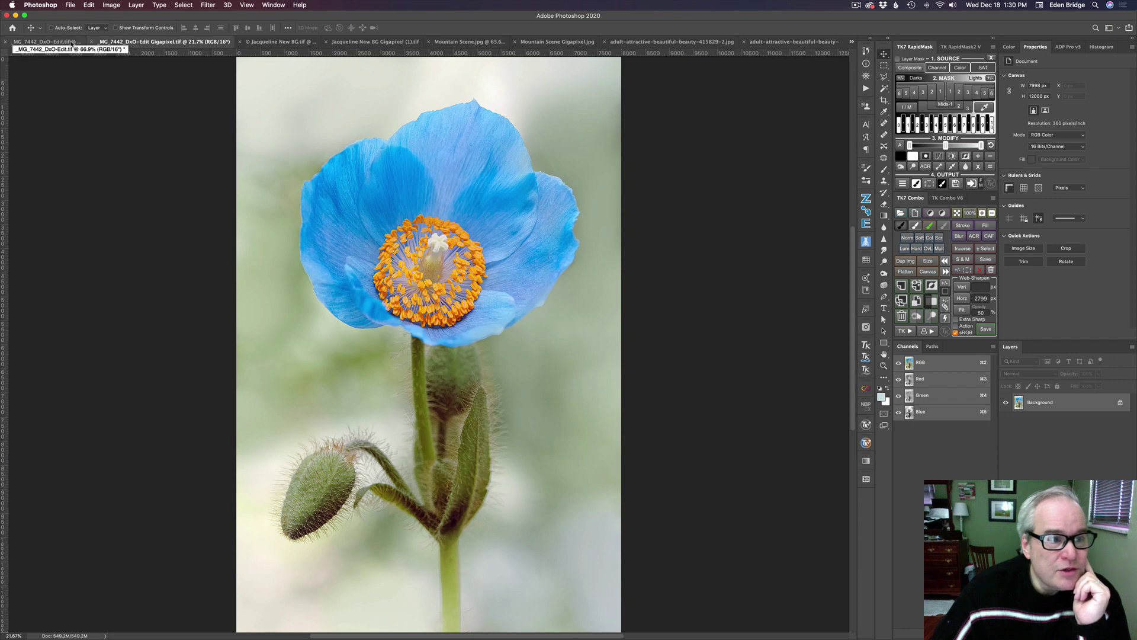
{"action": "left_click", "coordinate": [71, 41]}
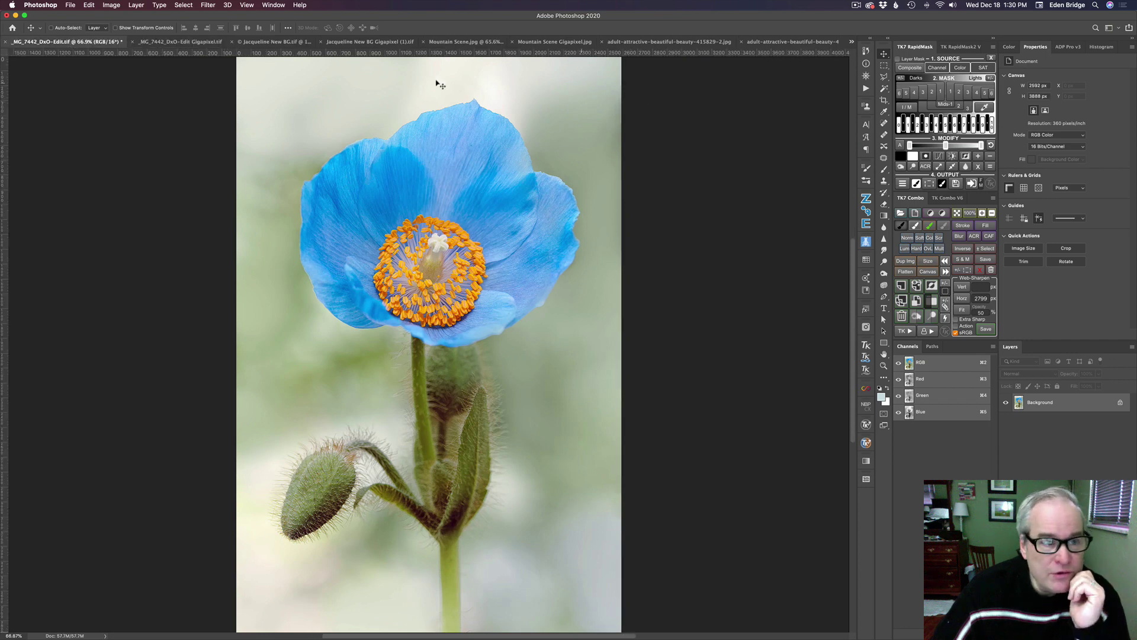
{"action": "left_click", "coordinate": [189, 42]}
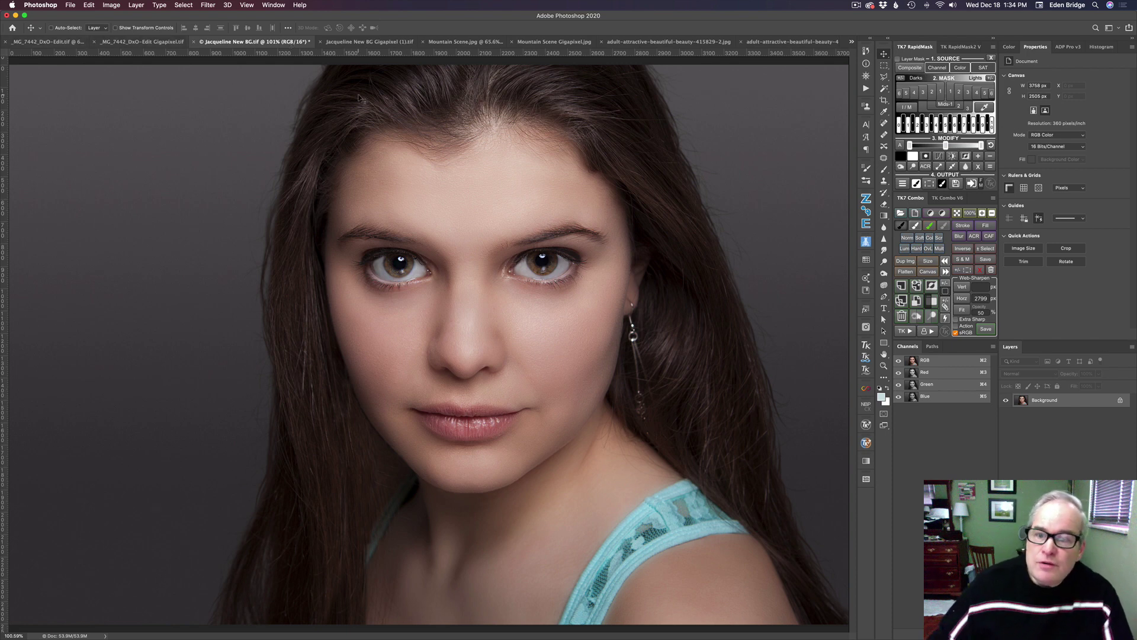
{"action": "left_click", "coordinate": [866, 52]}
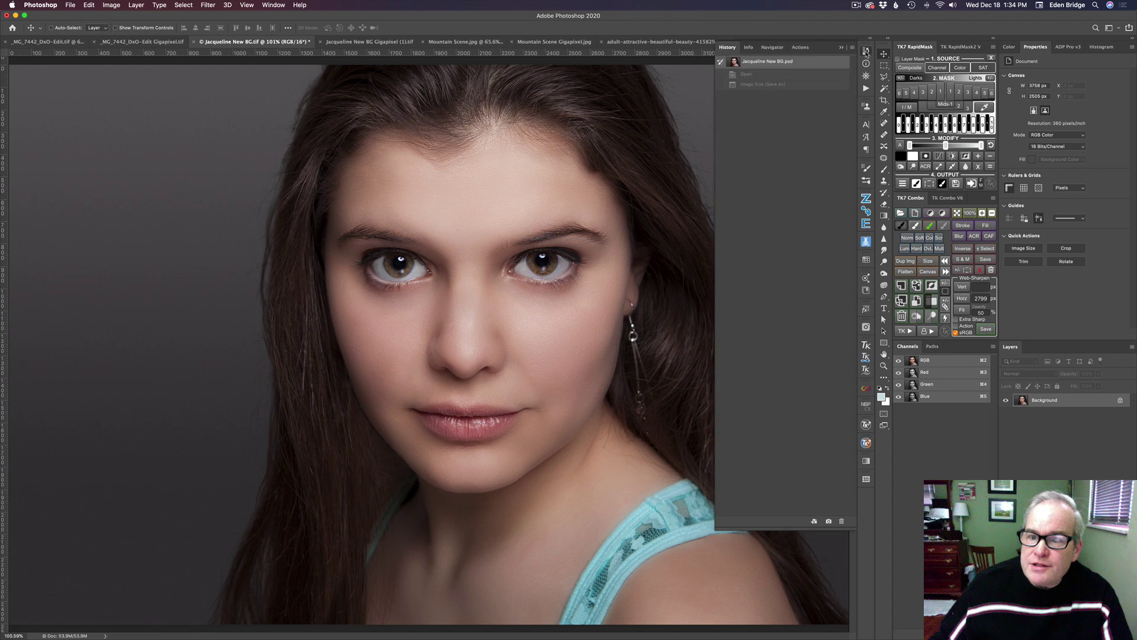
{"action": "left_click", "coordinate": [784, 85]}
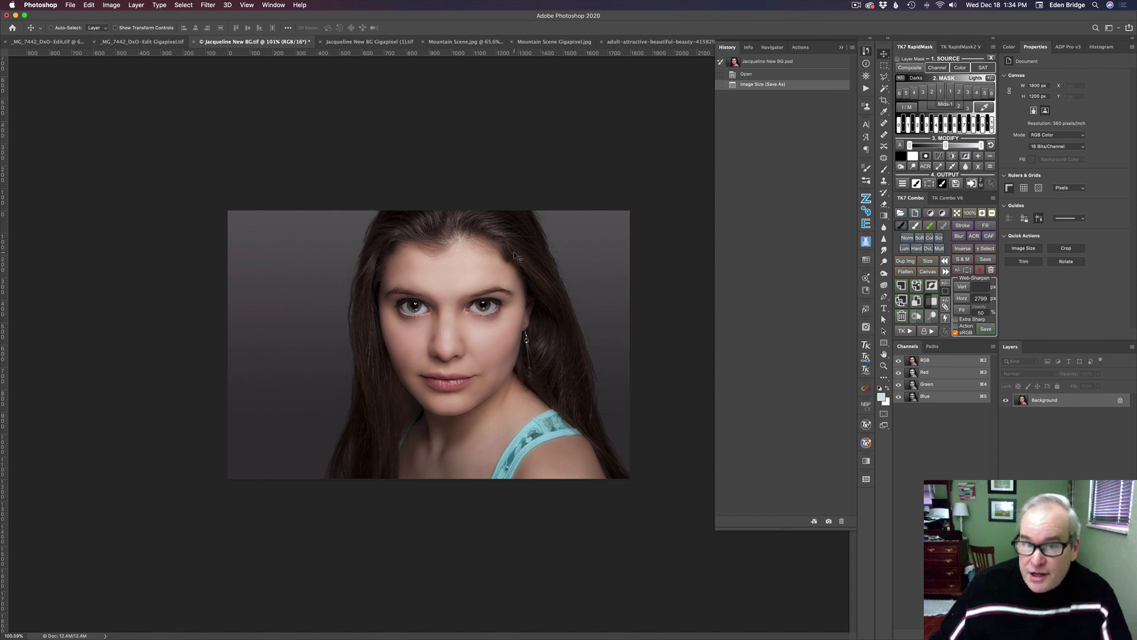
{"action": "left_click", "coordinate": [772, 64]}
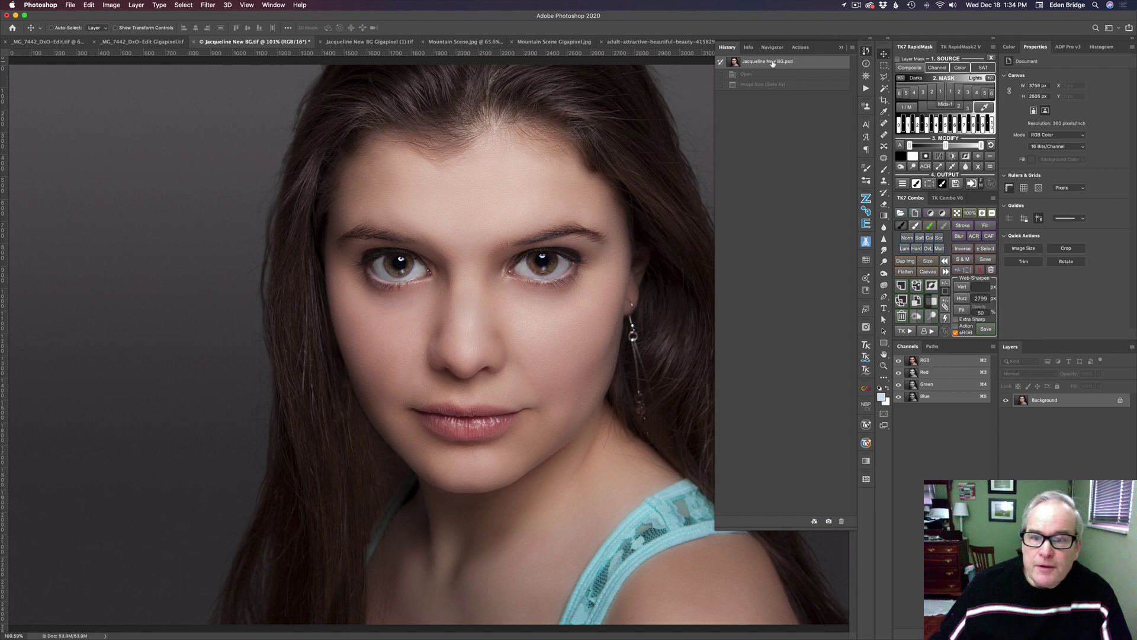
{"action": "left_click", "coordinate": [866, 51]}
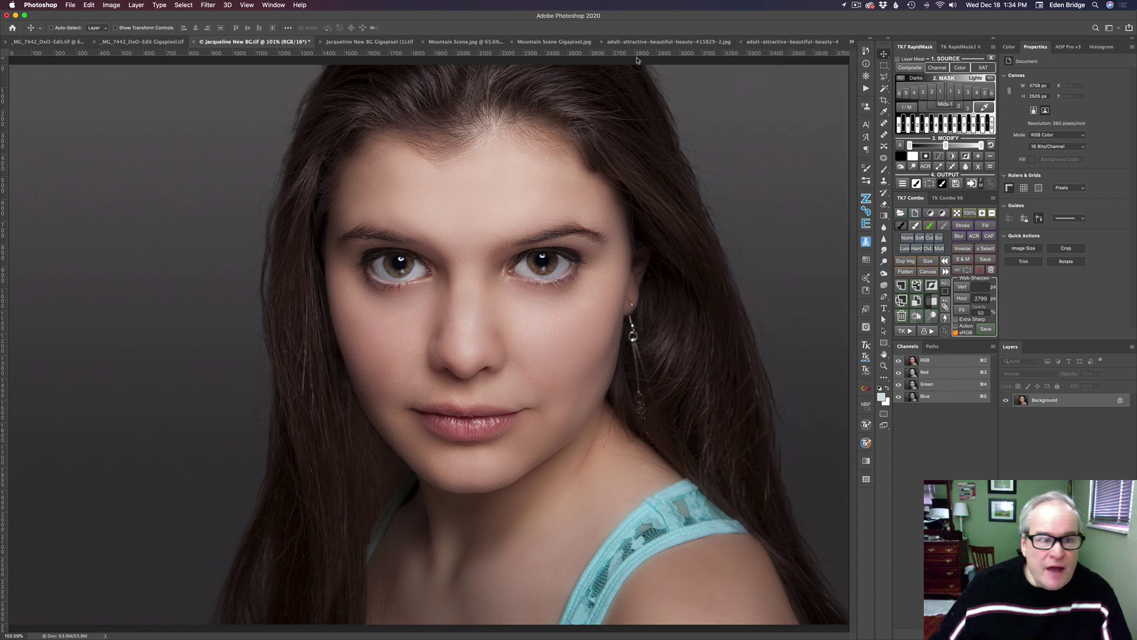
Flip between the portrait's Gigapixel upscale and the original portrait, ending on the upscale
{"action": "left_click", "coordinate": [370, 42]}
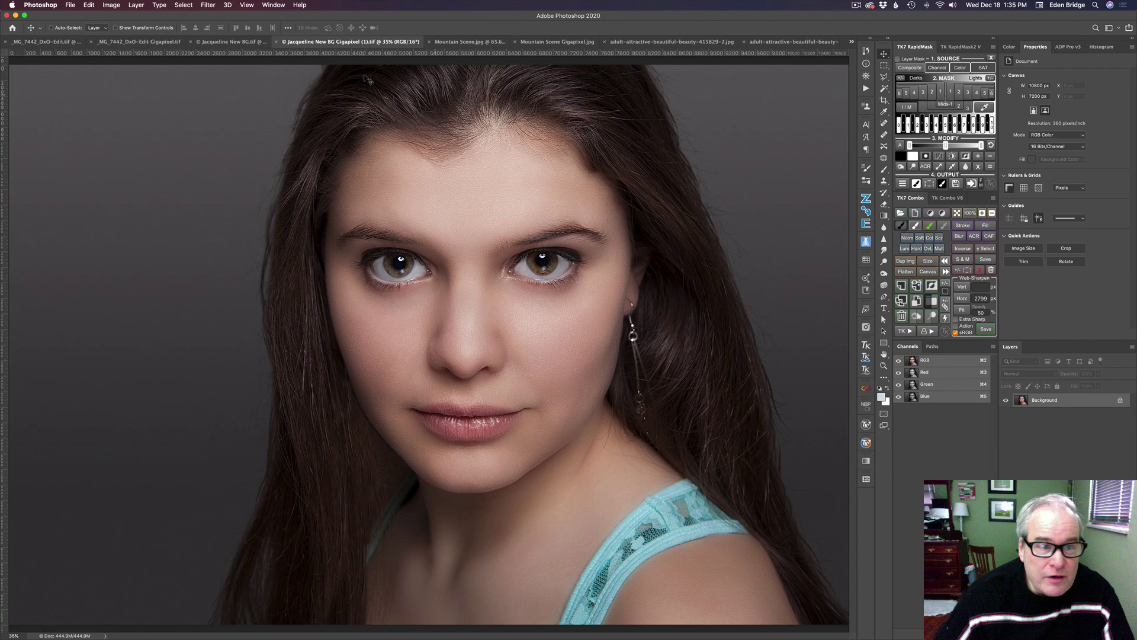
{"action": "left_click", "coordinate": [233, 43]}
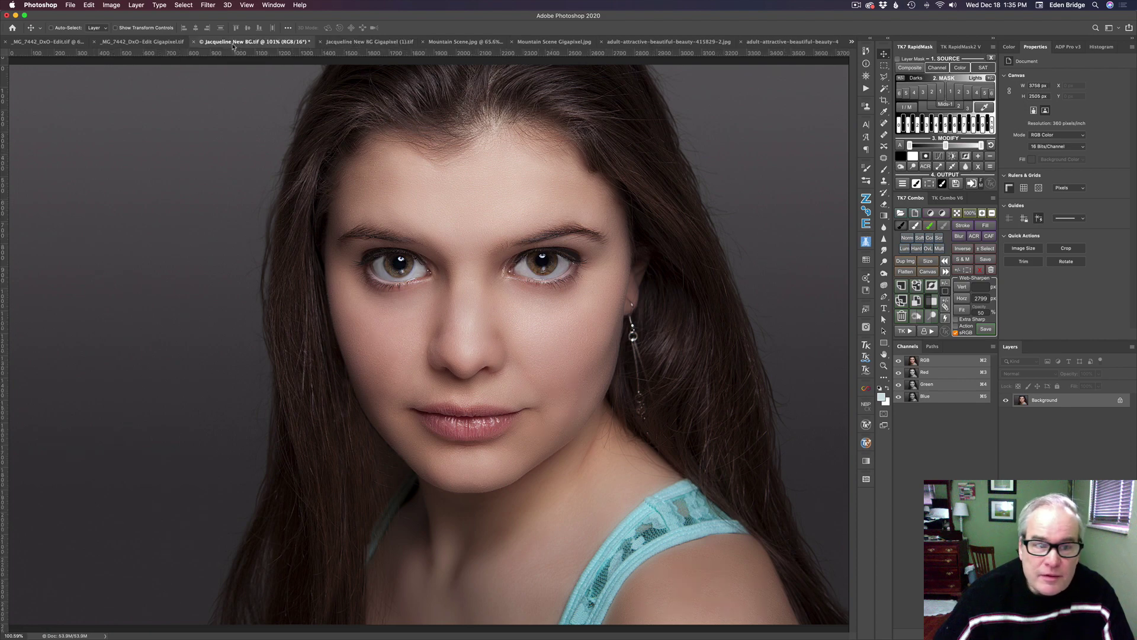
{"action": "left_click", "coordinate": [373, 42]}
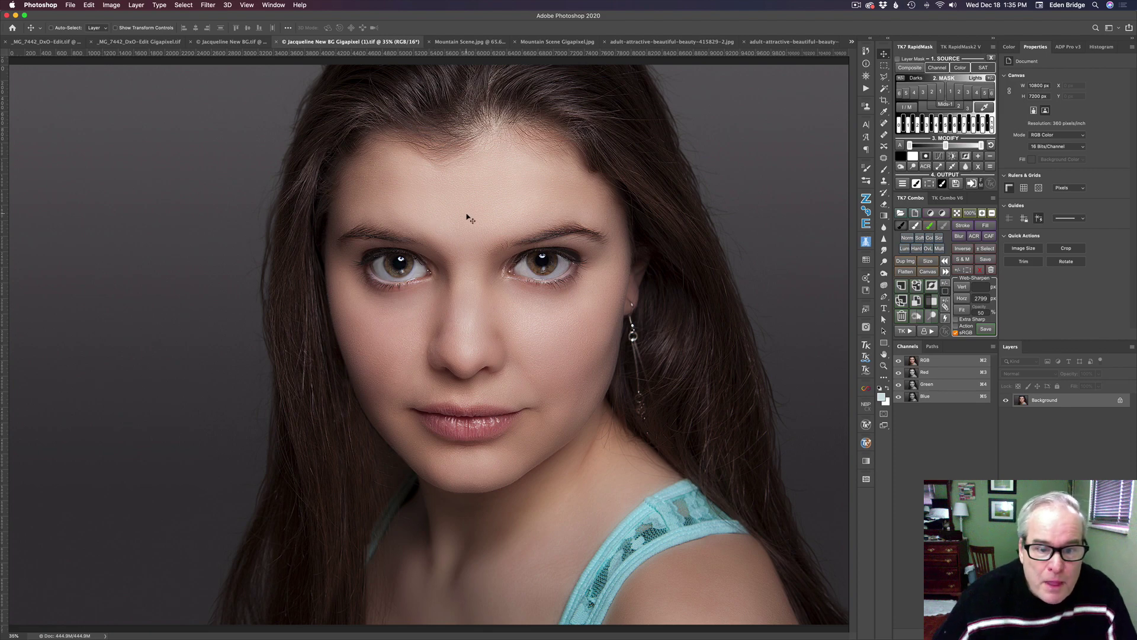
Zoom around the upscaled portrait's eyes, skin and lips, then fit it to the window
{"action": "scroll", "coordinate": [468, 217], "scroll_direction": "up", "scroll_amount": 1}
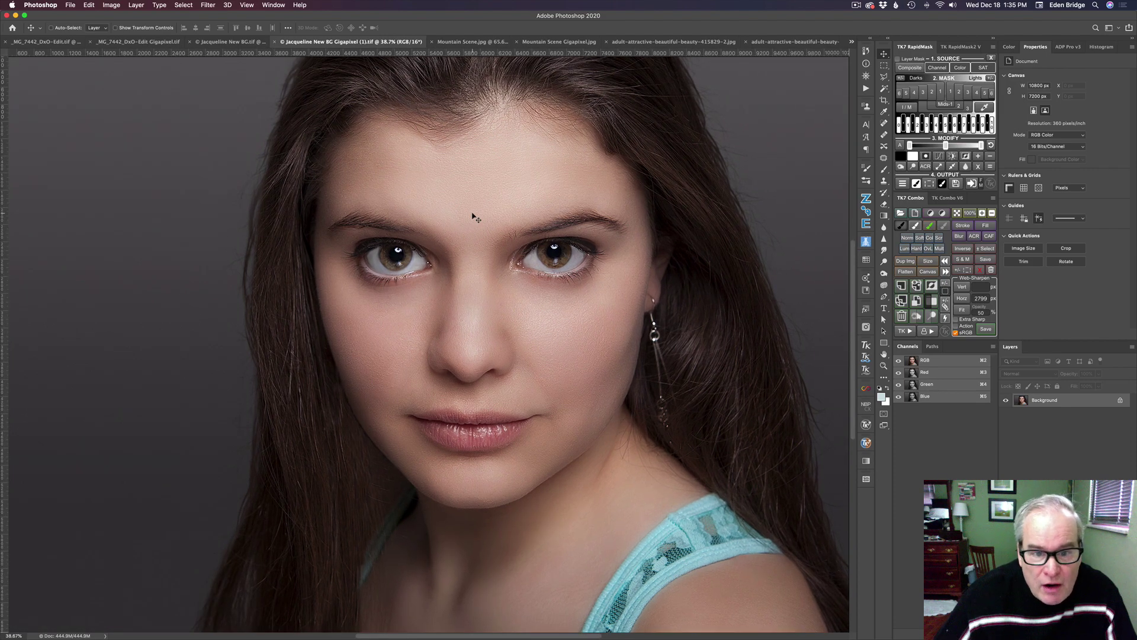
{"action": "scroll", "coordinate": [476, 218], "scroll_direction": "up", "scroll_amount": 6}
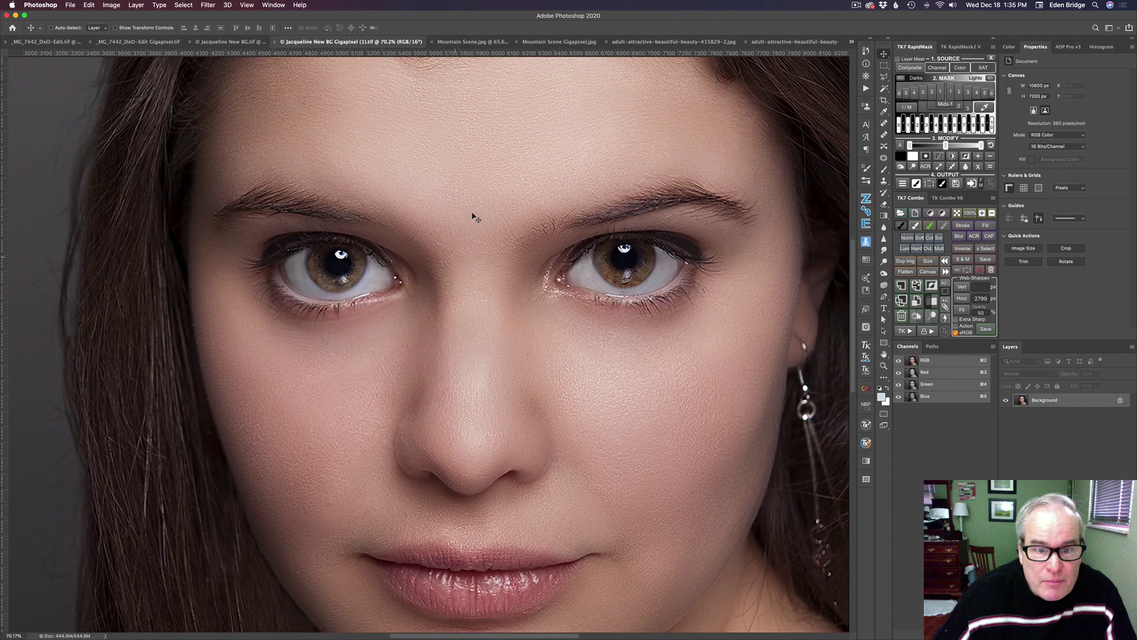
{"action": "scroll", "coordinate": [474, 217], "scroll_direction": "up", "scroll_amount": 5}
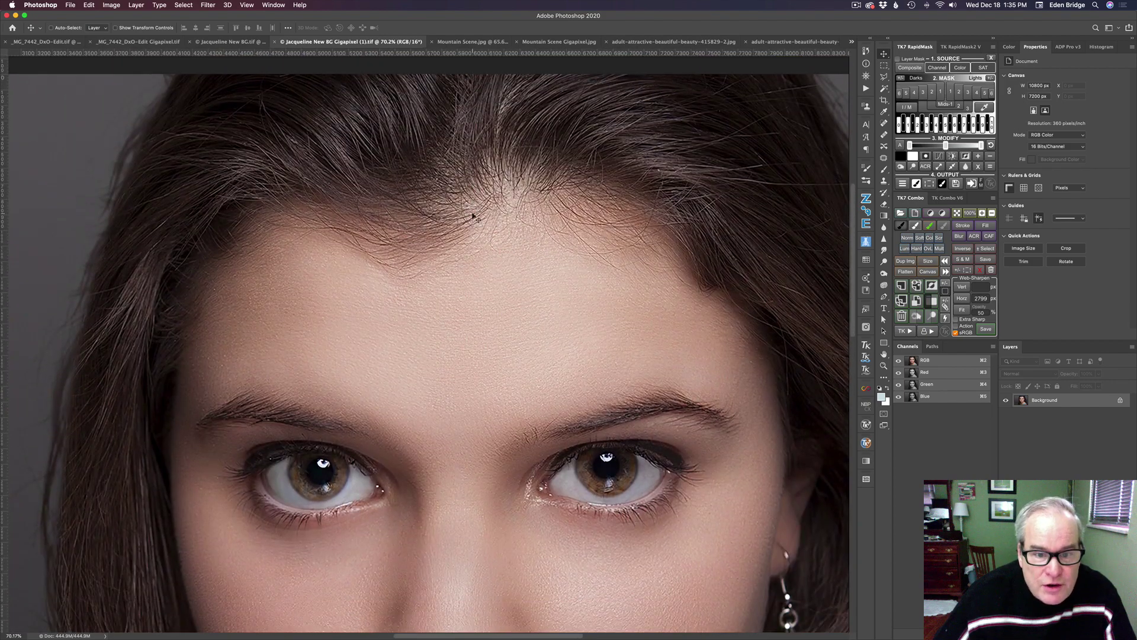
{"action": "scroll", "coordinate": [474, 217], "scroll_direction": "down", "scroll_amount": 3}
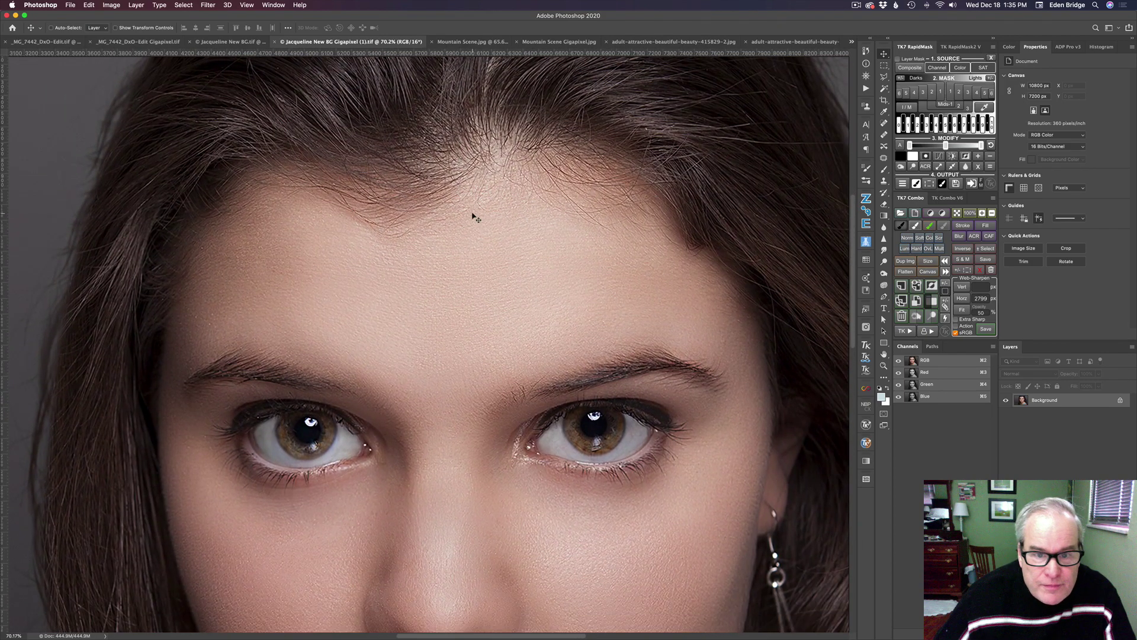
{"action": "scroll", "coordinate": [474, 217], "scroll_direction": "down", "scroll_amount": 5}
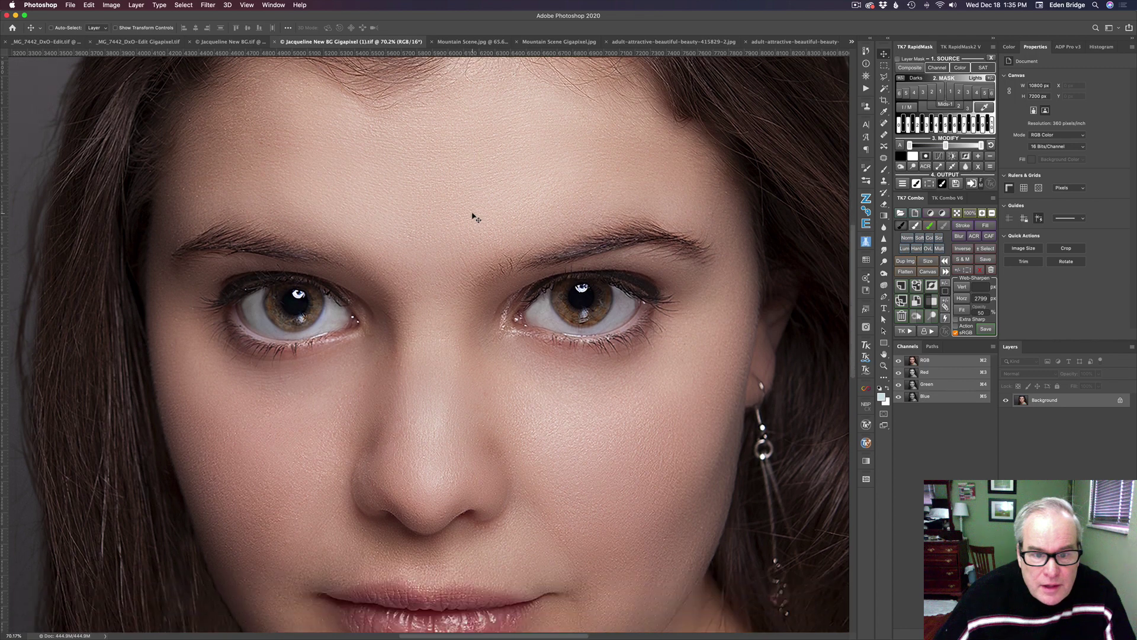
{"action": "scroll", "coordinate": [474, 216], "scroll_direction": "down", "scroll_amount": 1}
{"action": "scroll", "coordinate": [474, 217], "scroll_direction": "down", "scroll_amount": 4}
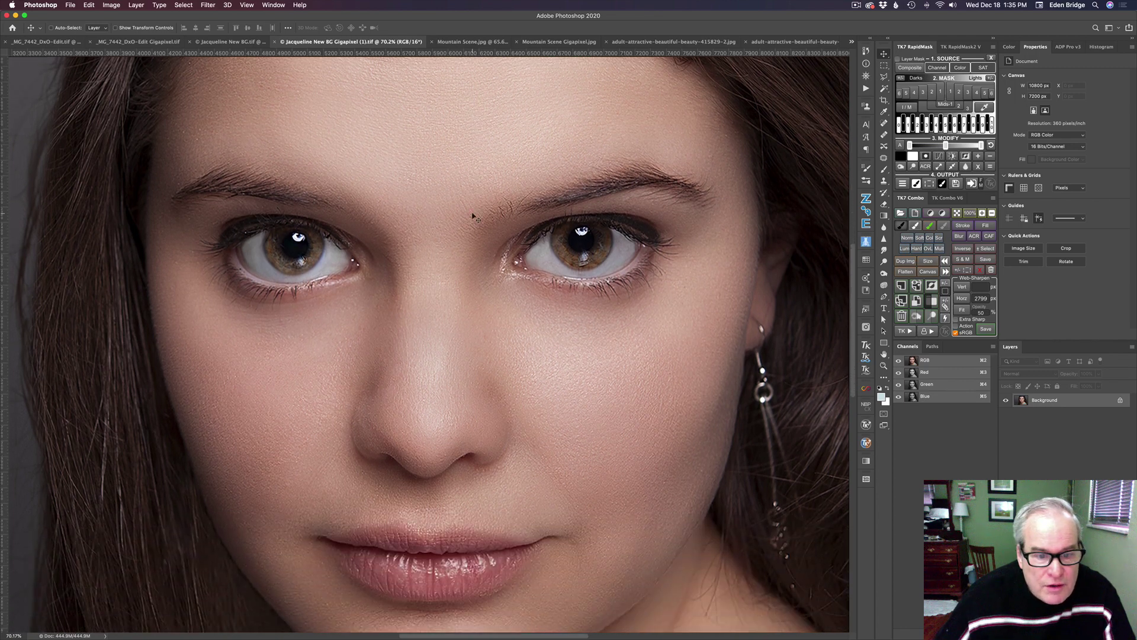
{"action": "scroll", "coordinate": [473, 217], "scroll_direction": "down", "scroll_amount": 2}
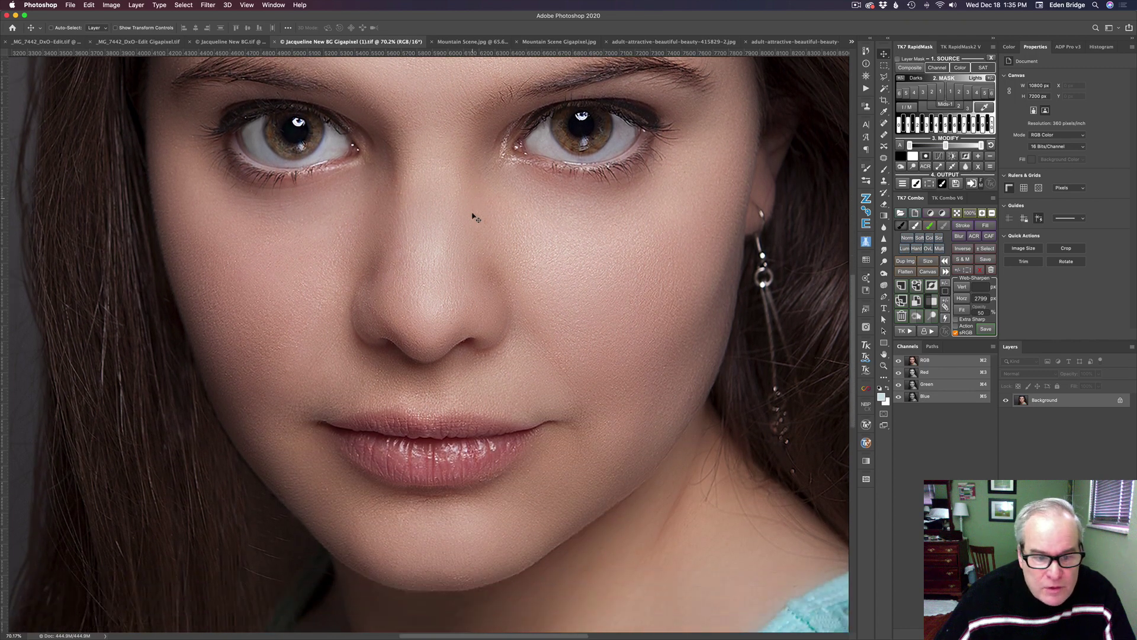
{"action": "scroll", "coordinate": [473, 217], "scroll_direction": "down", "scroll_amount": 7}
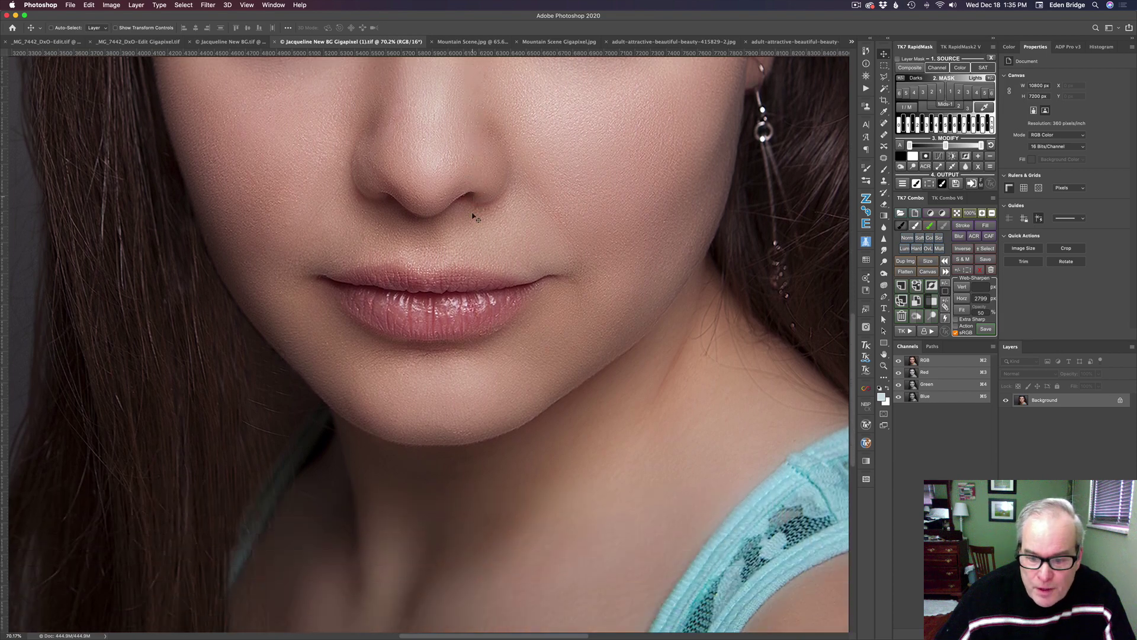
{"action": "scroll", "coordinate": [474, 217], "scroll_direction": "down", "scroll_amount": 3}
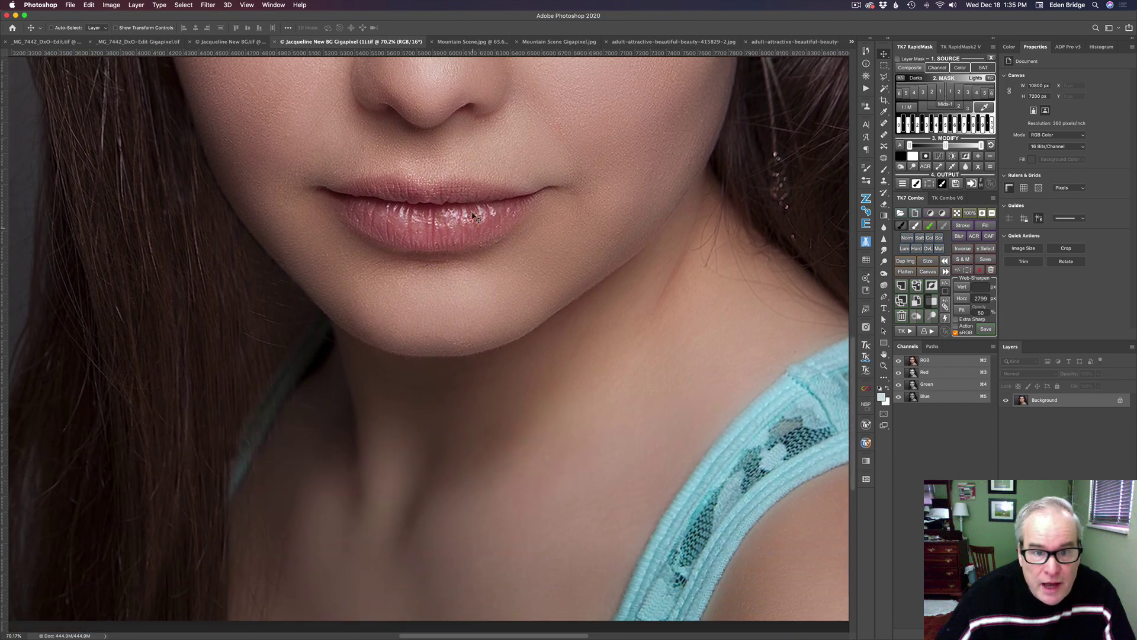
{"action": "scroll", "coordinate": [474, 217], "scroll_direction": "up", "scroll_amount": 6}
{"action": "scroll", "coordinate": [474, 217], "scroll_direction": "up", "scroll_amount": 7}
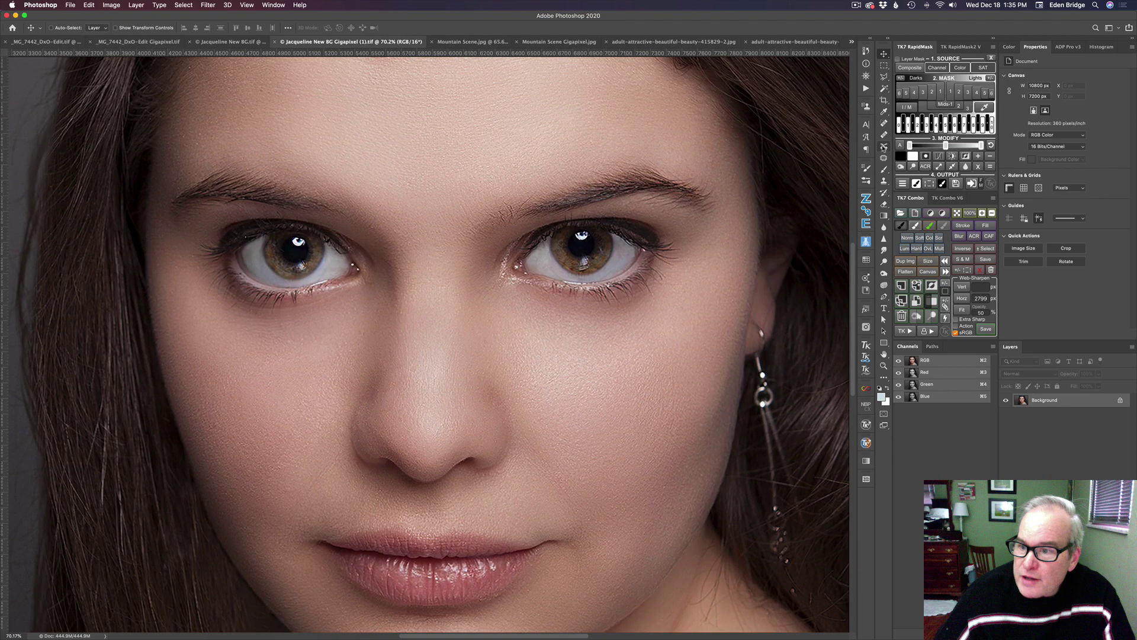
{"action": "left_click", "coordinate": [956, 214]}
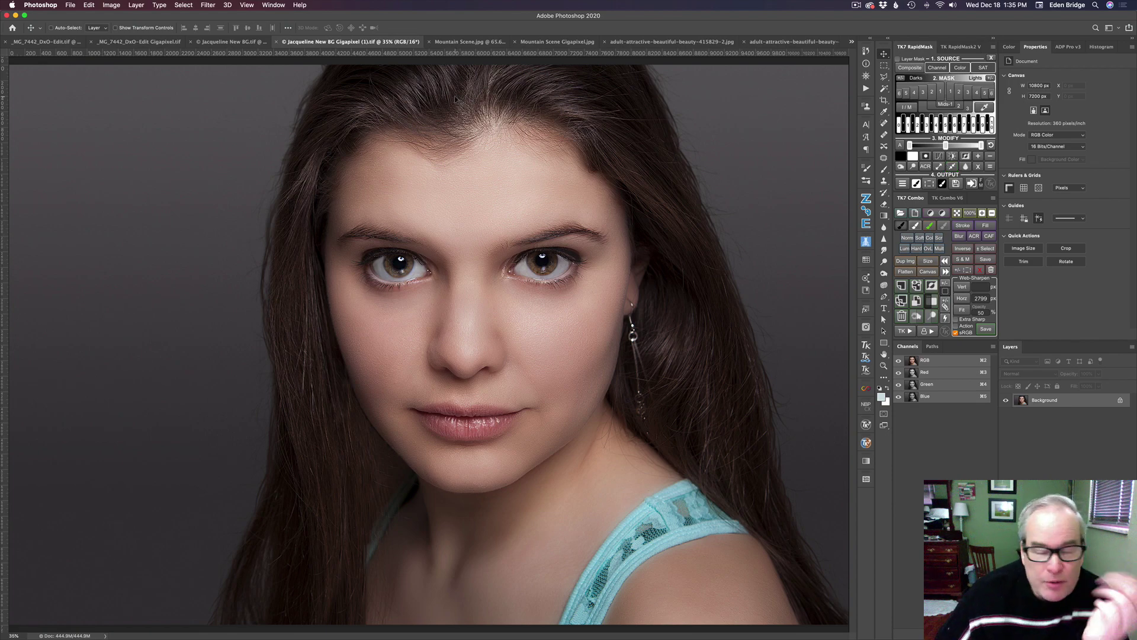
Inspect the original portrait zoomed in, fit it to the window, then return to the Gigapixel upscale
{"action": "left_click", "coordinate": [233, 41]}
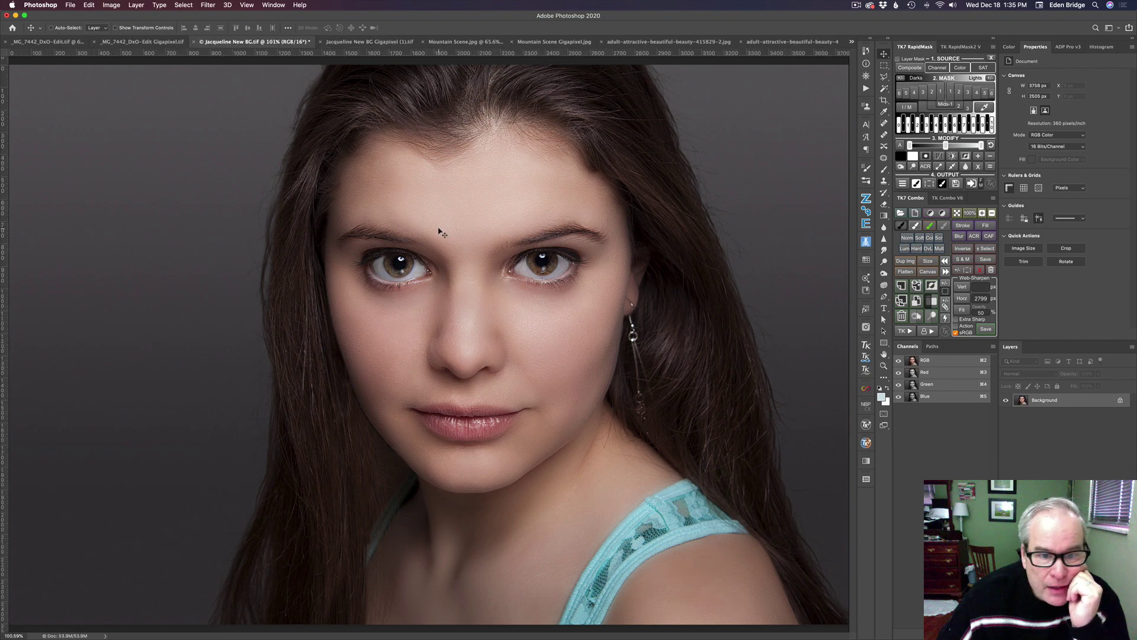
{"action": "scroll", "coordinate": [441, 232], "scroll_direction": "up", "scroll_amount": 5}
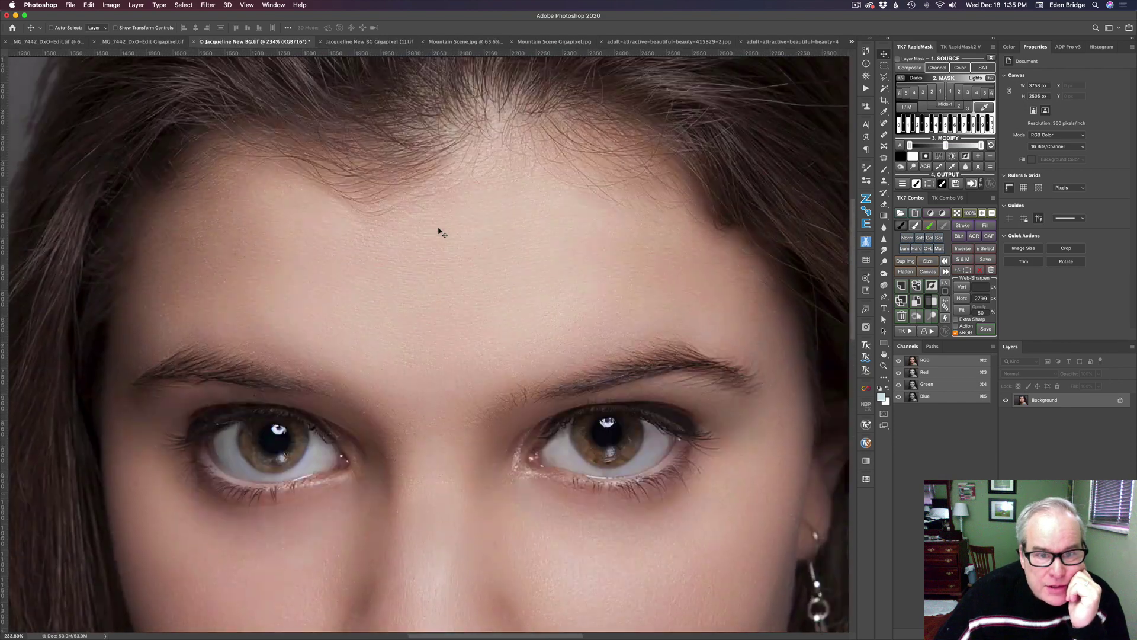
{"action": "scroll", "coordinate": [441, 232], "scroll_direction": "up", "scroll_amount": 3}
{"action": "scroll", "coordinate": [441, 232], "scroll_direction": "down", "scroll_amount": 5}
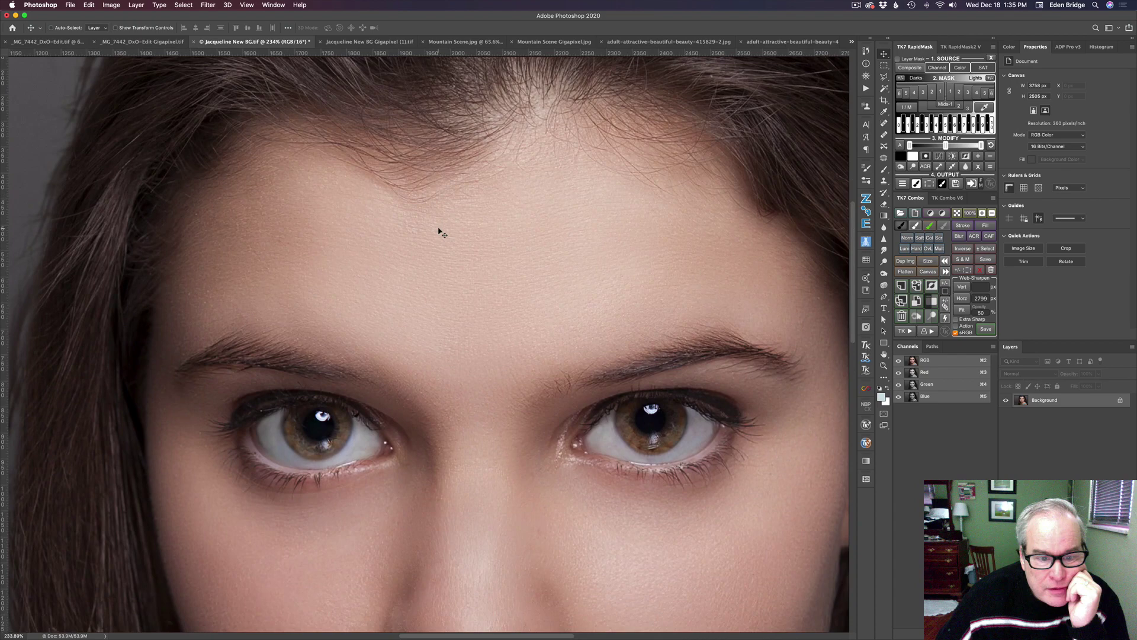
{"action": "scroll", "coordinate": [441, 233], "scroll_direction": "down", "scroll_amount": 4}
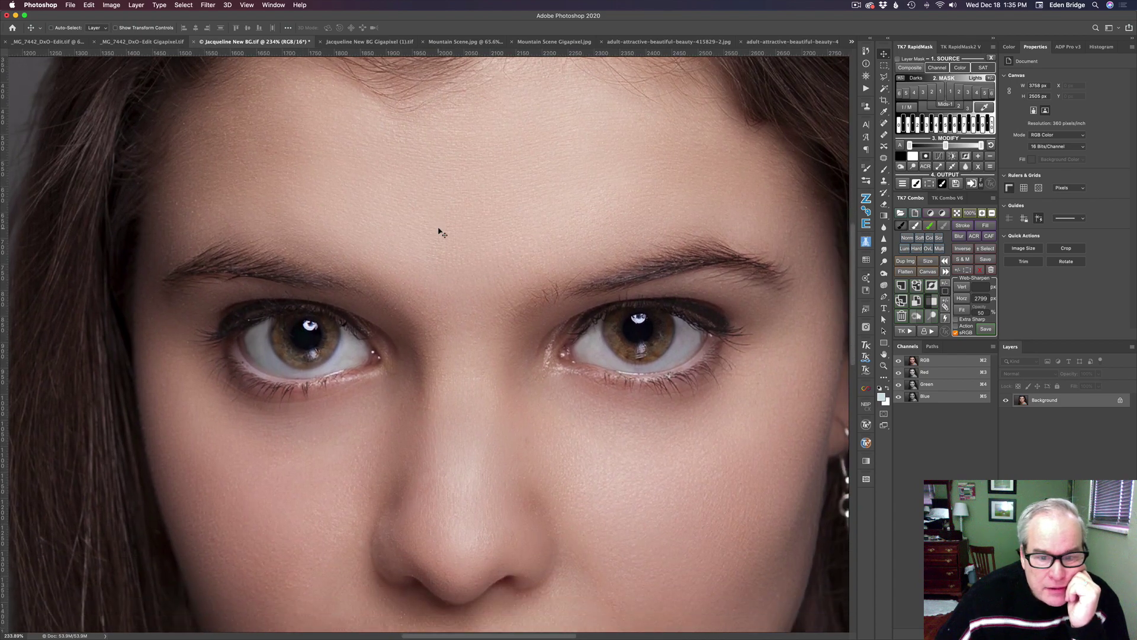
{"action": "scroll", "coordinate": [441, 232], "scroll_direction": "down", "scroll_amount": 5}
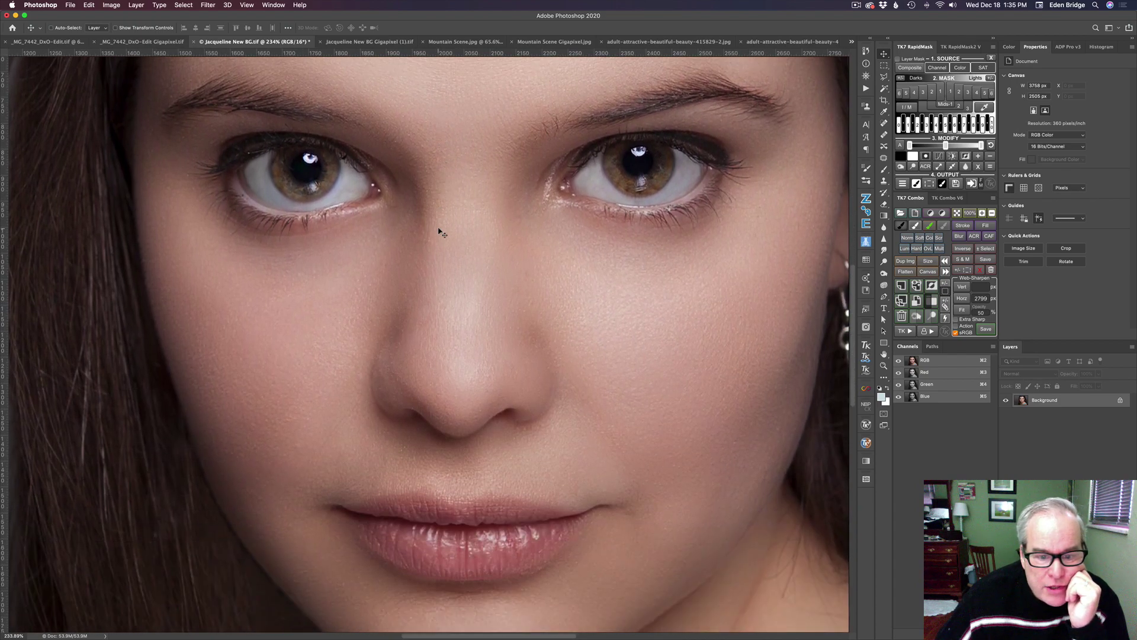
{"action": "scroll", "coordinate": [441, 232], "scroll_direction": "down", "scroll_amount": 7}
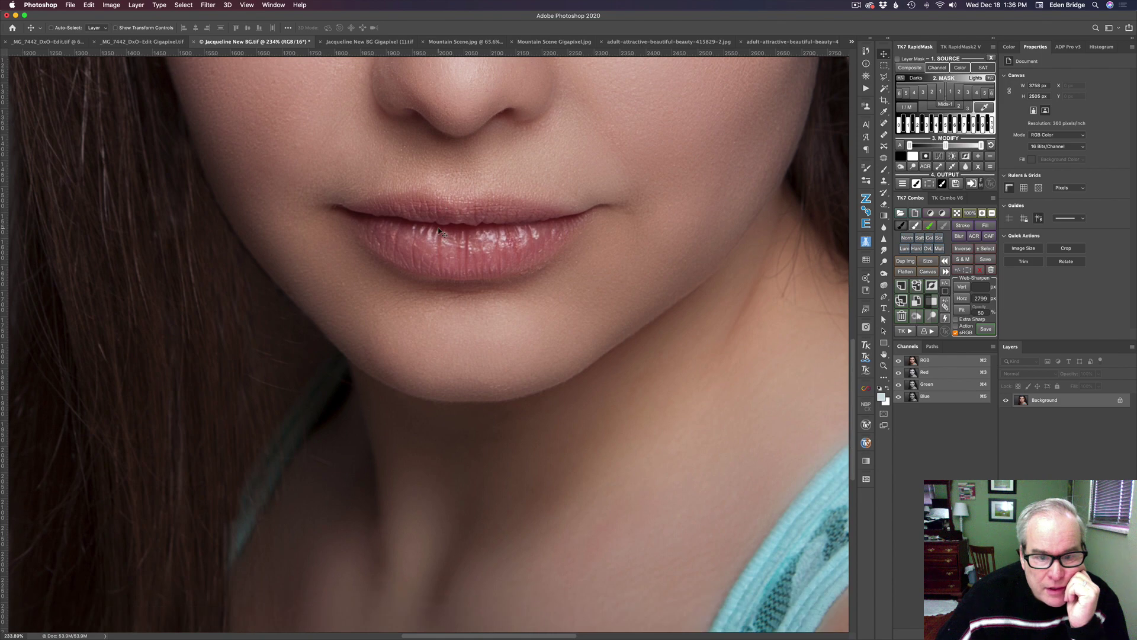
{"action": "scroll", "coordinate": [441, 233], "scroll_direction": "down", "scroll_amount": 5}
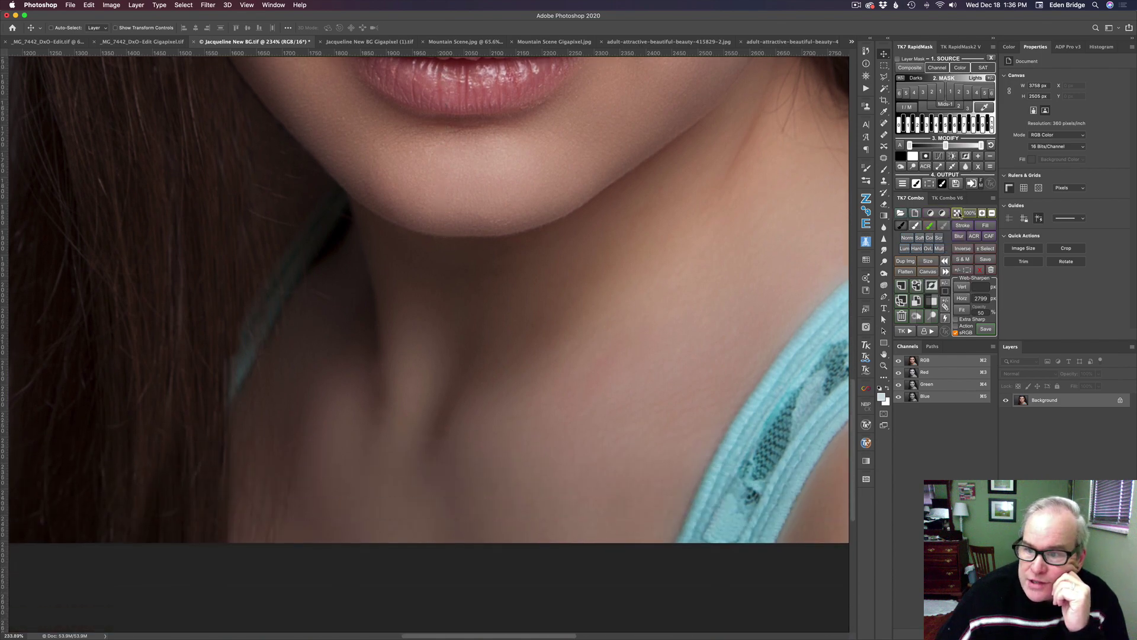
{"action": "left_click", "coordinate": [956, 214]}
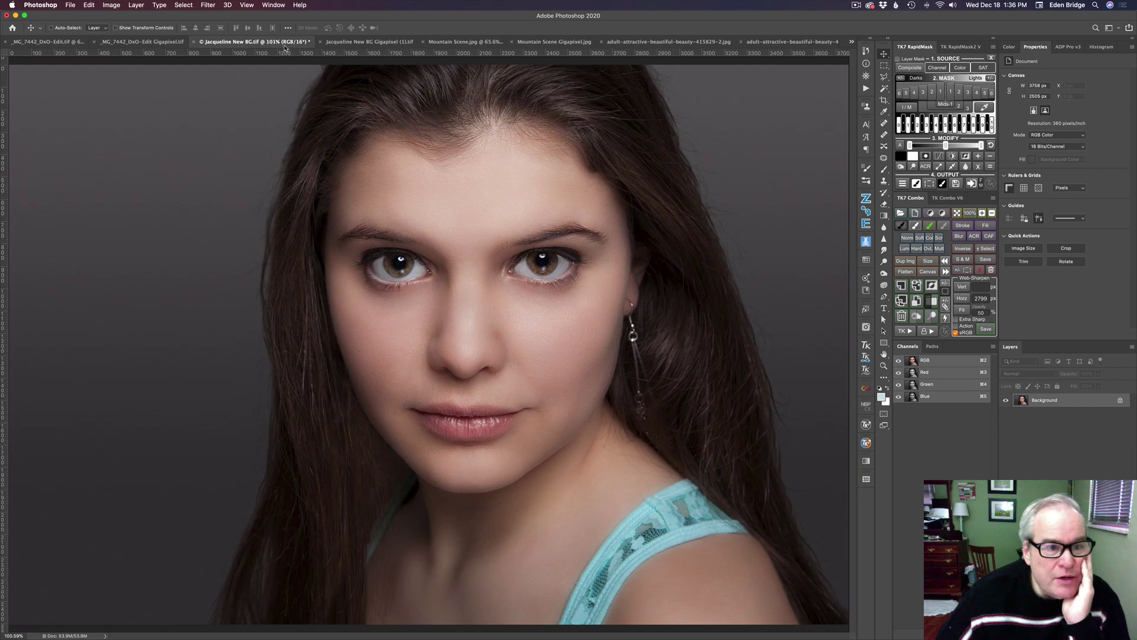
{"action": "left_click", "coordinate": [354, 42]}
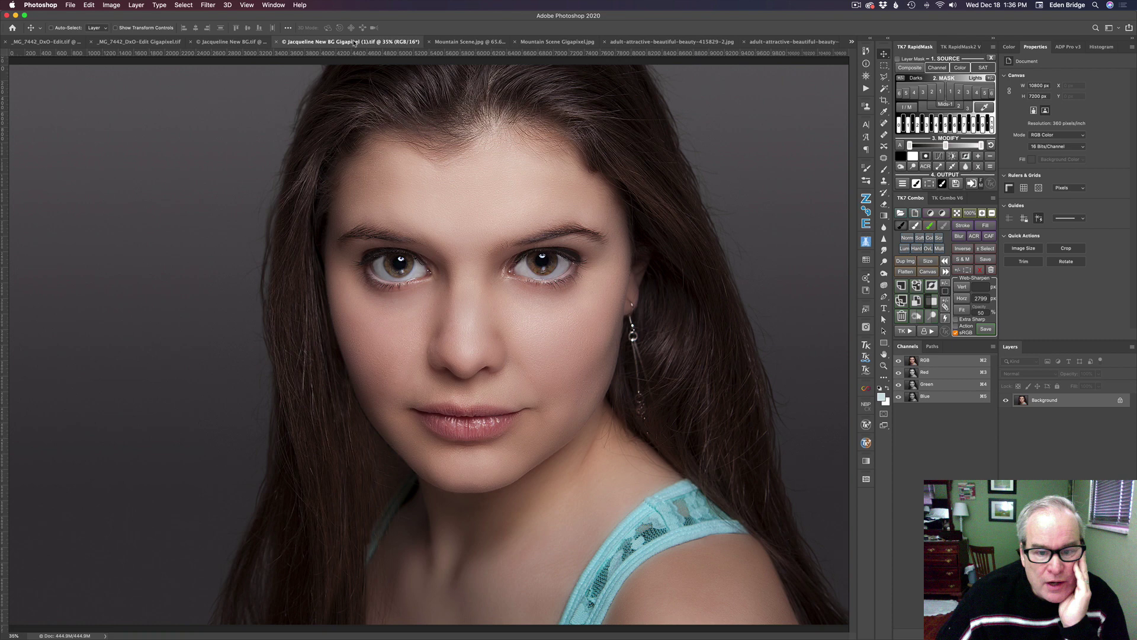
Step the original portrait's History back to its 1800×1200 state, then restore full size
{"action": "left_click", "coordinate": [232, 41]}
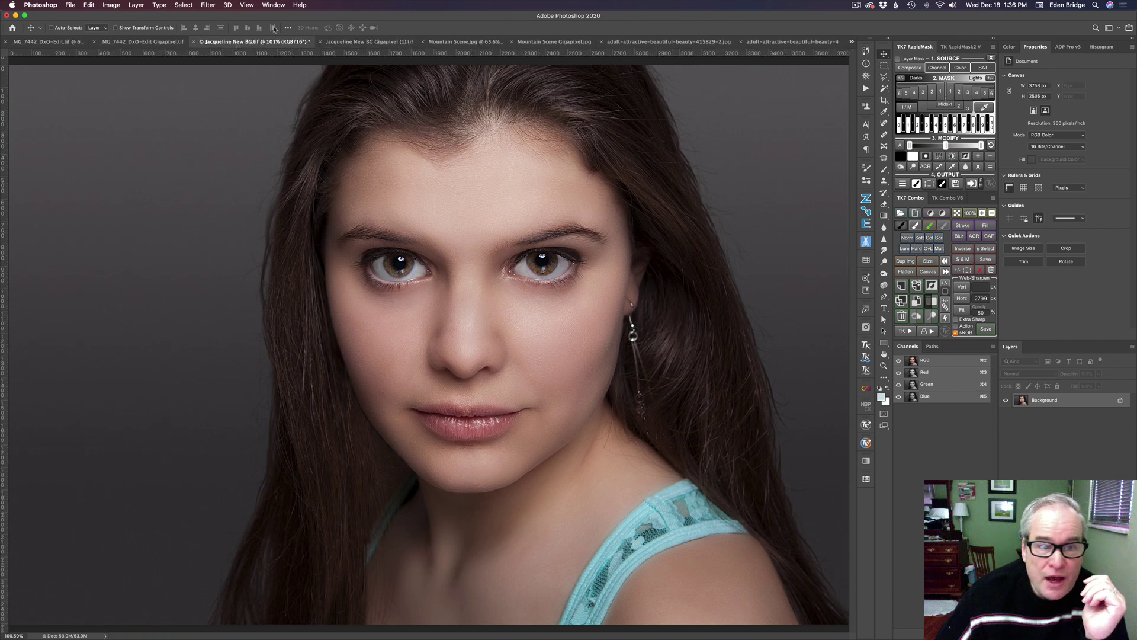
{"action": "left_click", "coordinate": [866, 51]}
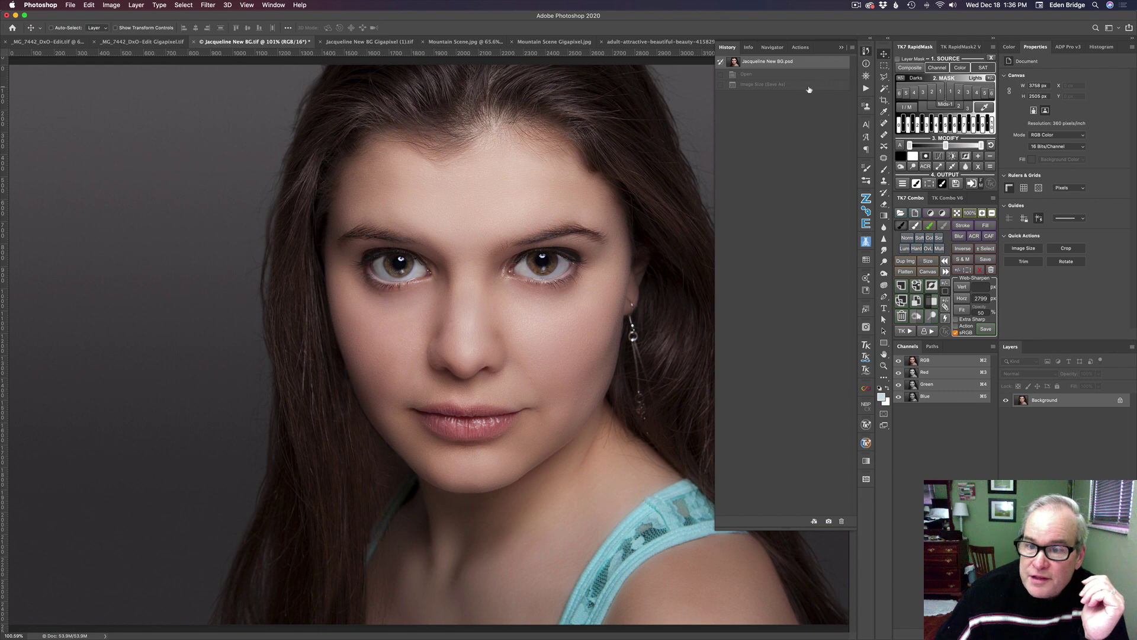
{"action": "left_click", "coordinate": [809, 86]}
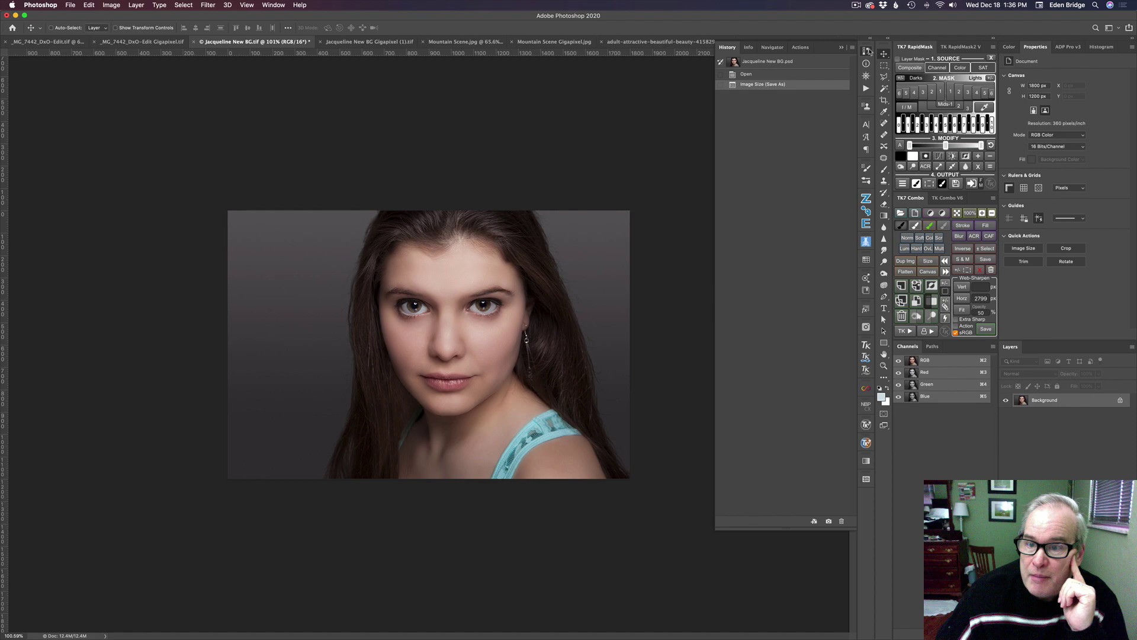
{"action": "left_click", "coordinate": [832, 66]}
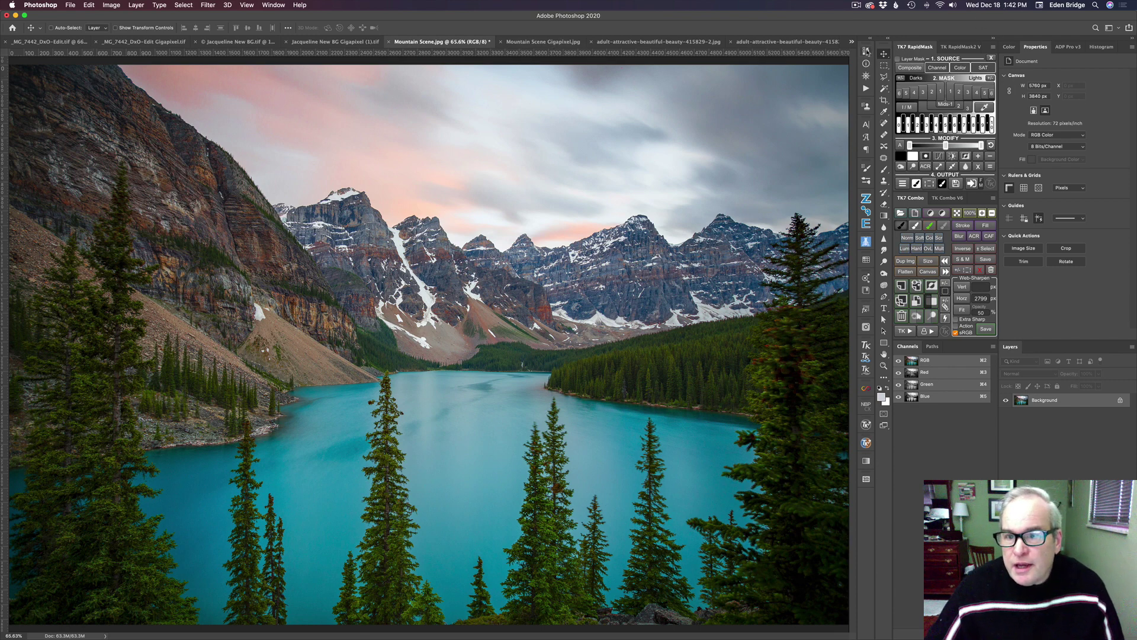
{"action": "left_click", "coordinate": [866, 51]}
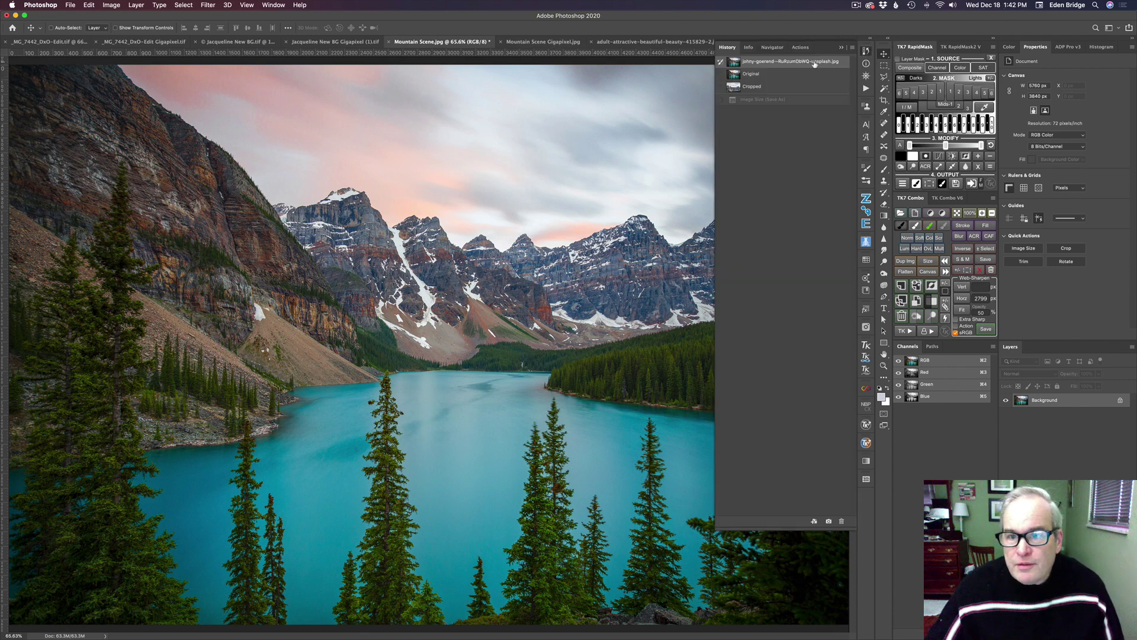
{"action": "left_click", "coordinate": [773, 100]}
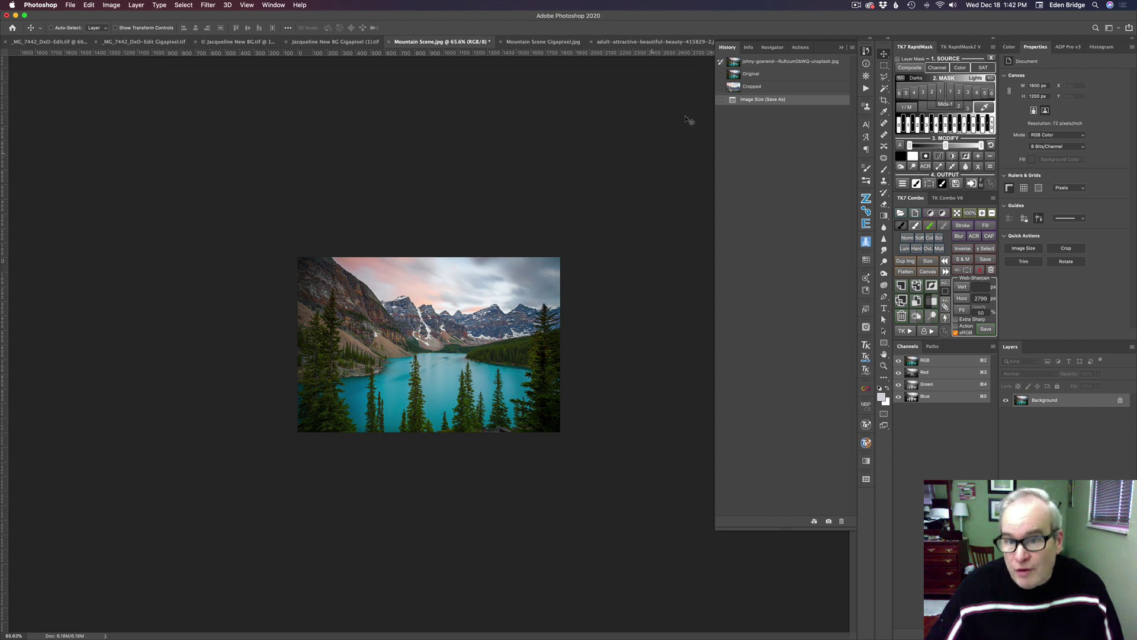
{"action": "left_click", "coordinate": [773, 63]}
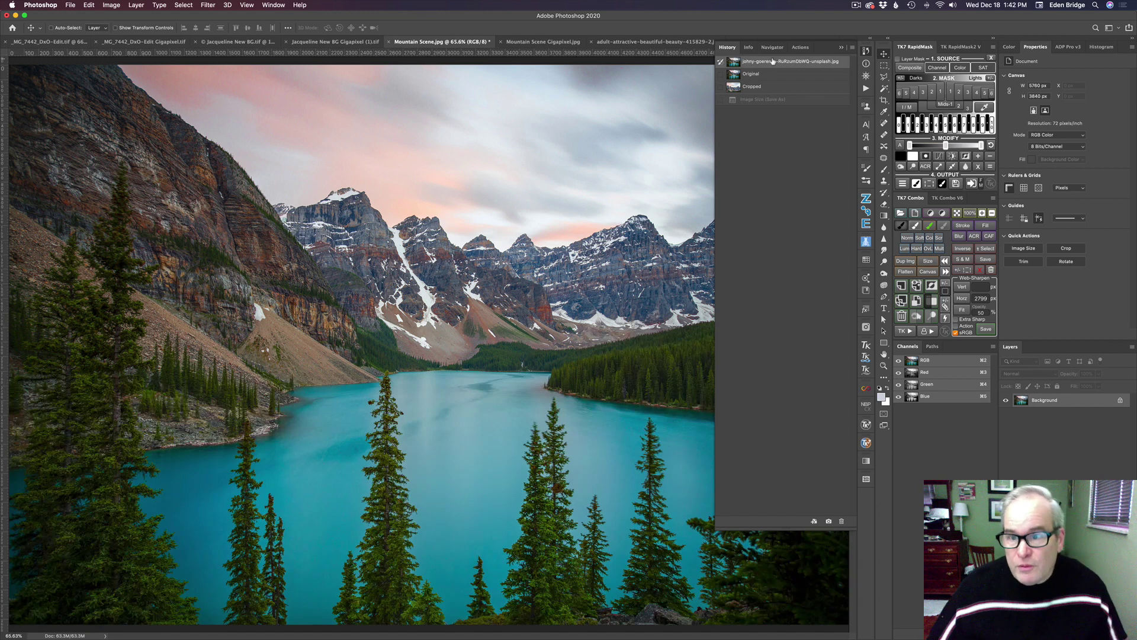
{"action": "left_click", "coordinate": [866, 51]}
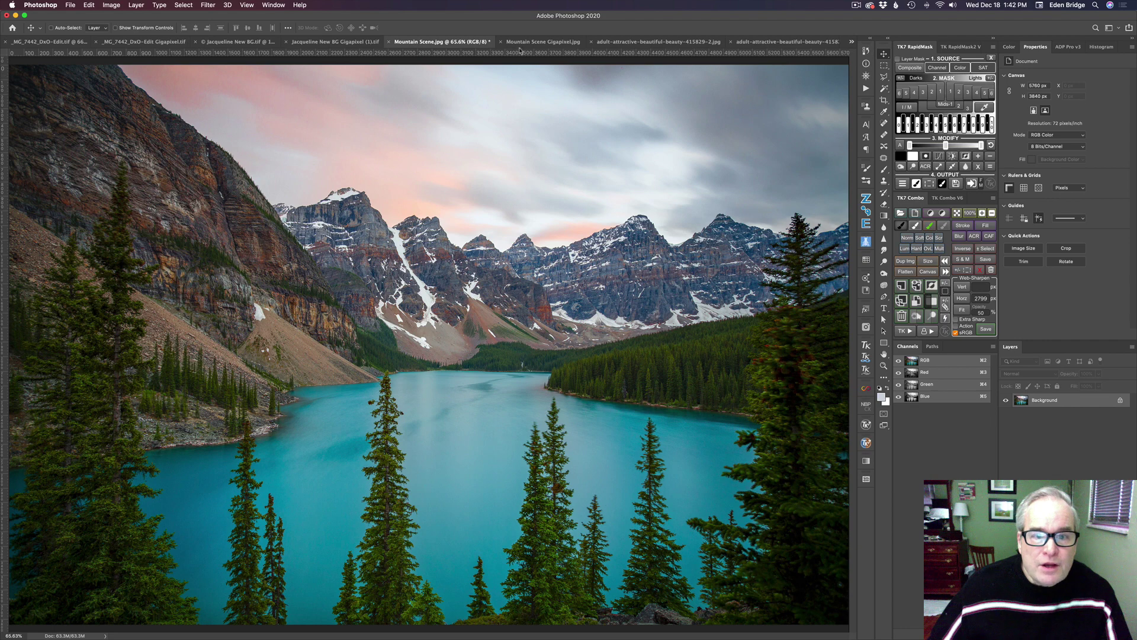
Compare Mountain Scene Gigapixel.jpg with Mountain Scene.jpg, ending on the 10800×7200 upscale
{"action": "left_click", "coordinate": [540, 42]}
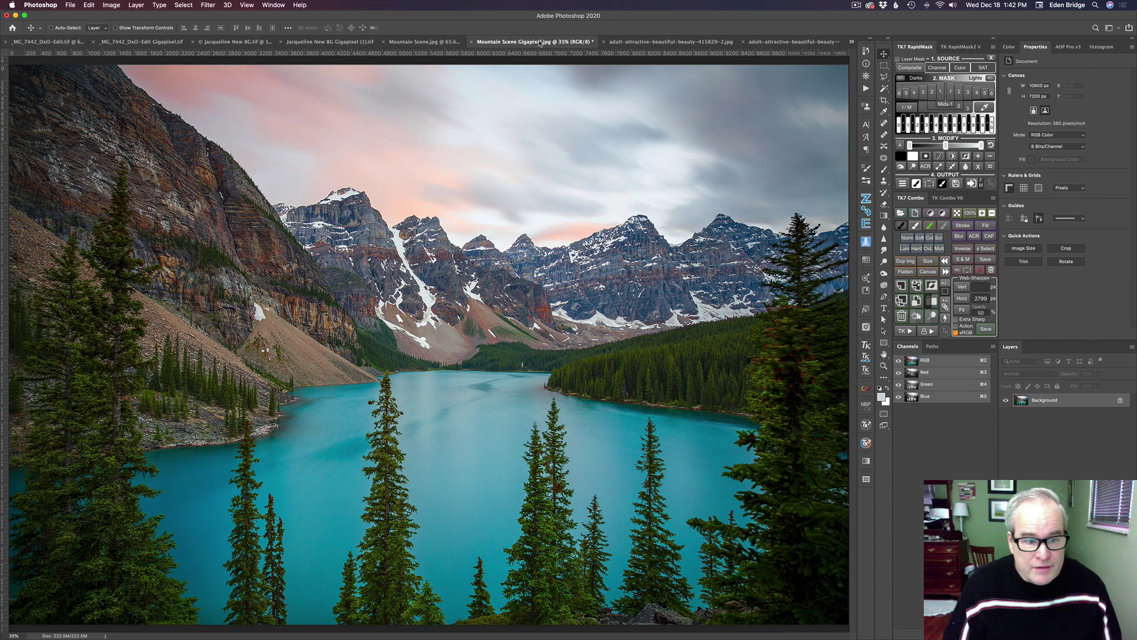
{"action": "left_click", "coordinate": [430, 43]}
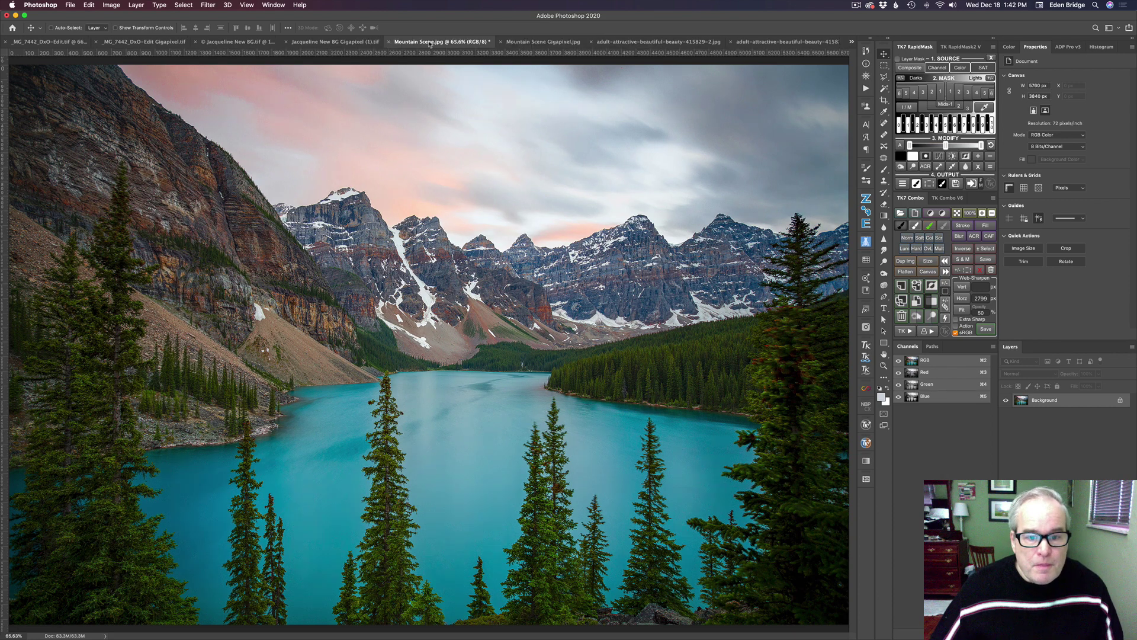
{"action": "left_click", "coordinate": [535, 43]}
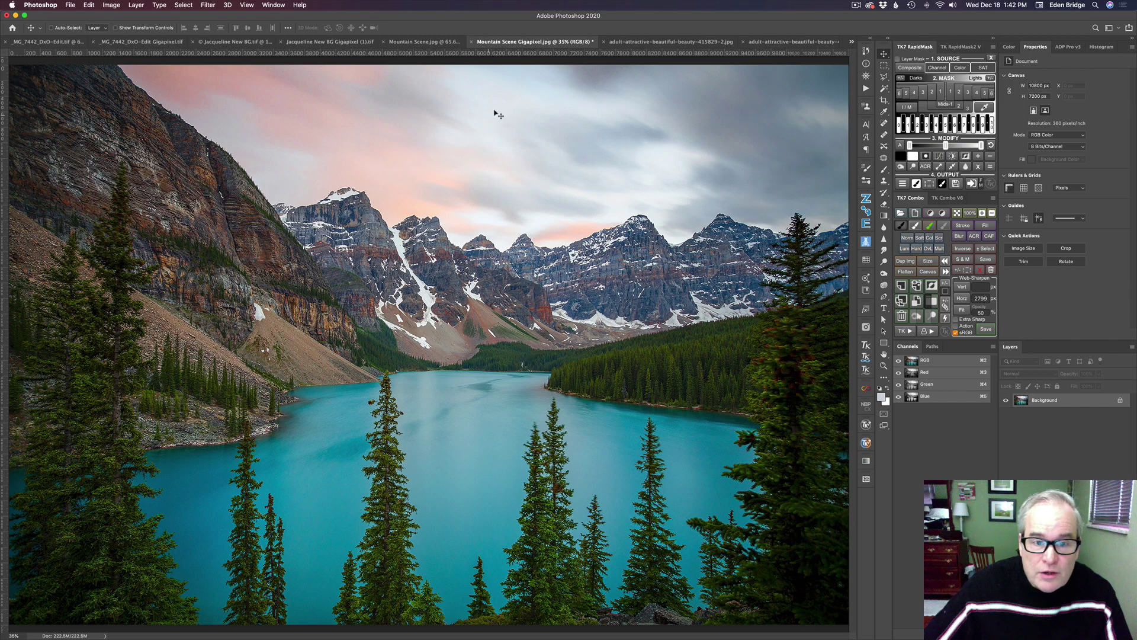
Zoom the mountain lake upscale to about 78% and scroll across sky, peaks, lake and trees
{"action": "scroll", "coordinate": [526, 99], "scroll_direction": "up", "scroll_amount": 5}
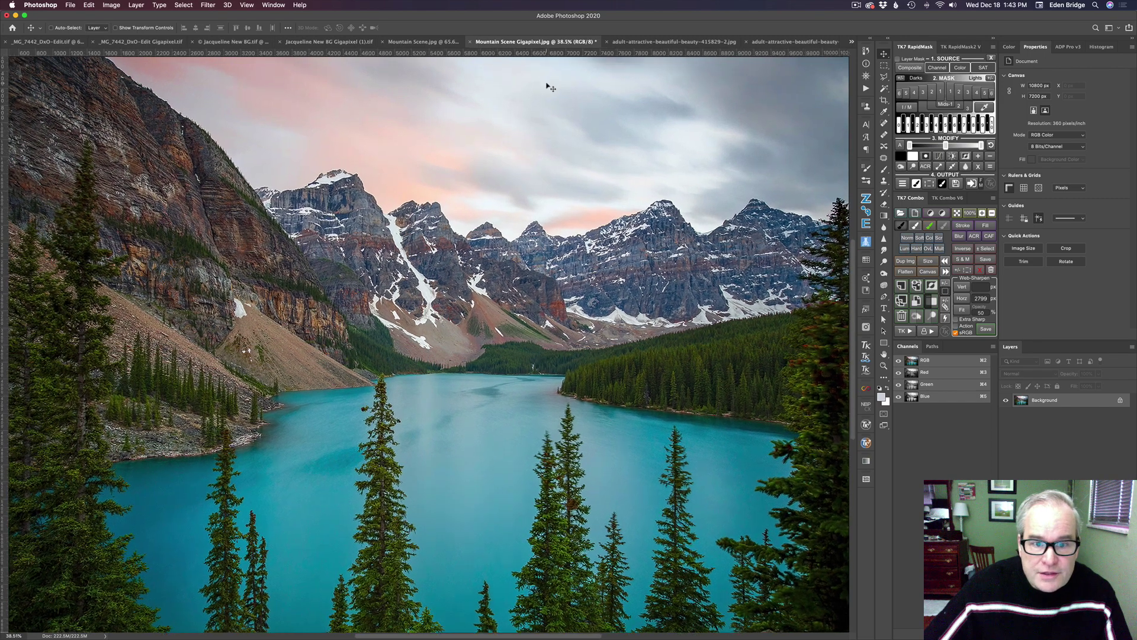
{"action": "scroll", "coordinate": [551, 87], "scroll_direction": "up", "scroll_amount": 3}
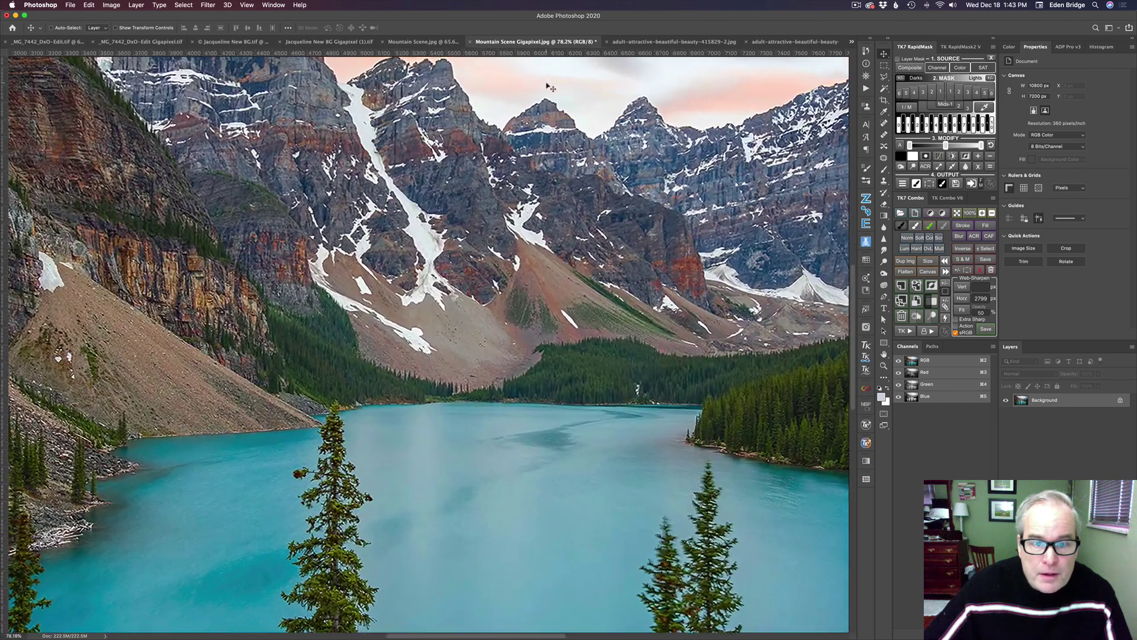
{"action": "scroll", "coordinate": [551, 88], "scroll_direction": "up", "scroll_amount": 10}
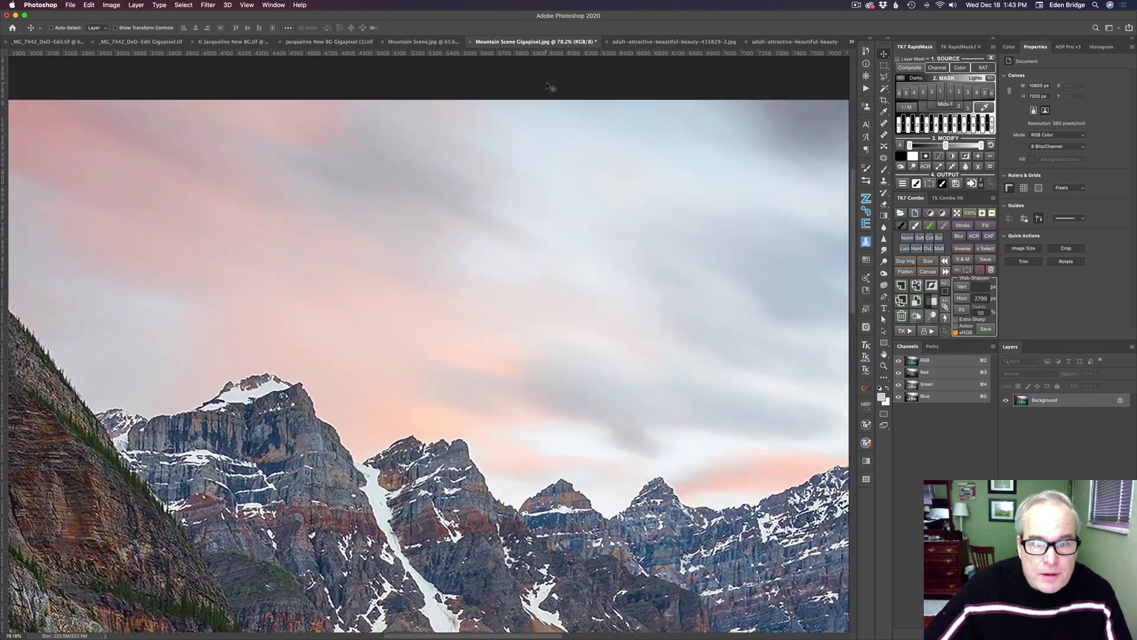
{"action": "scroll", "coordinate": [549, 89], "scroll_direction": "down", "scroll_amount": 1}
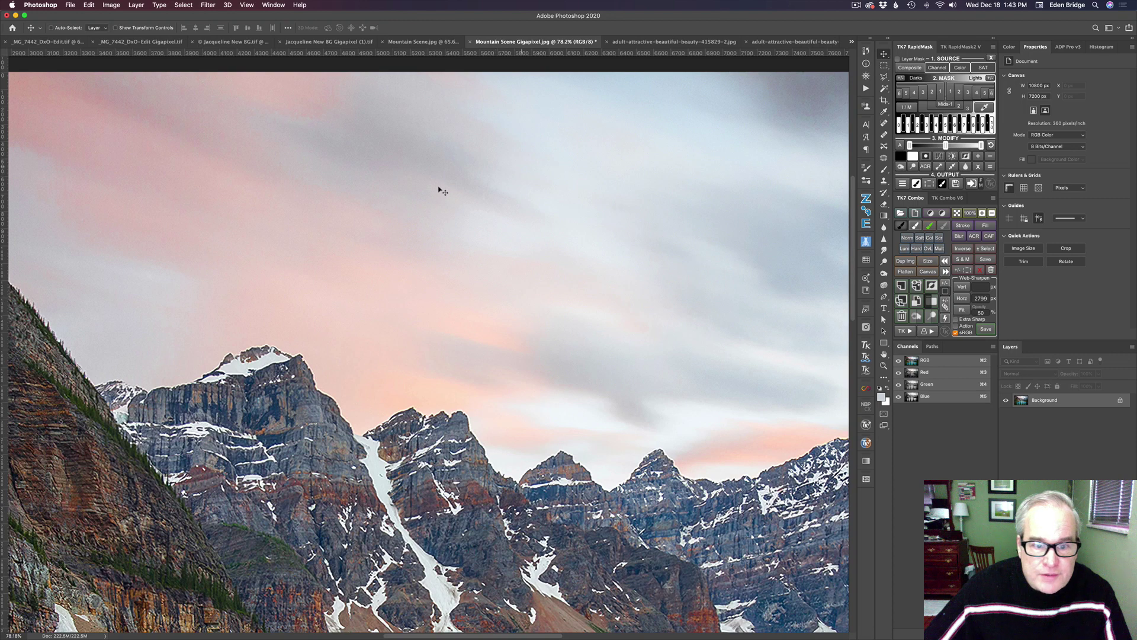
{"action": "scroll", "coordinate": [463, 182], "scroll_direction": "down", "scroll_amount": 2}
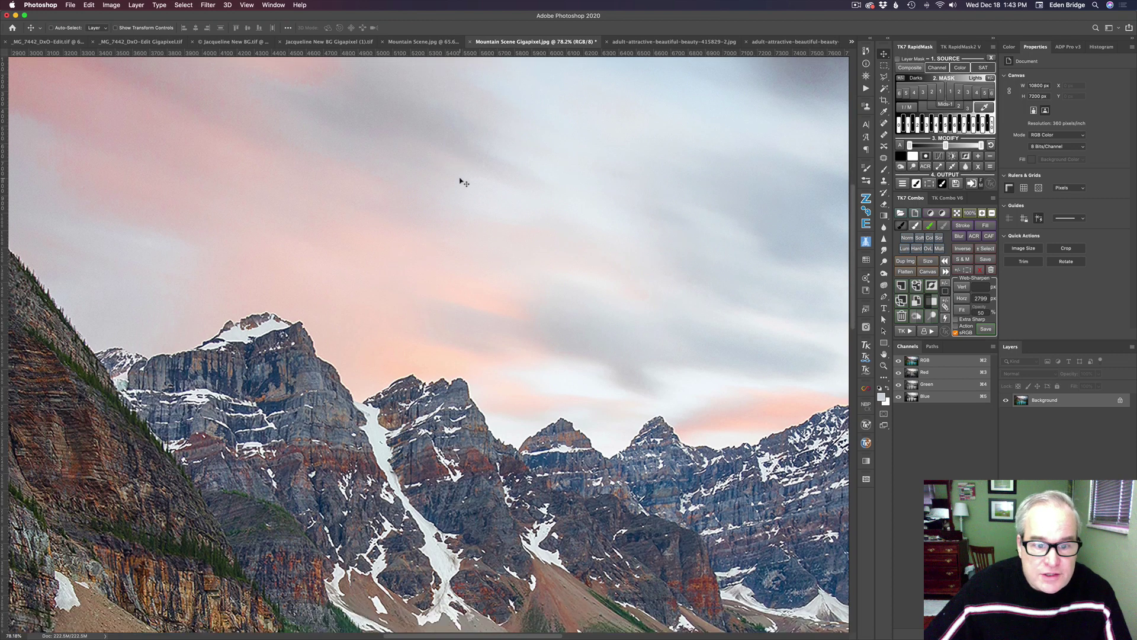
{"action": "scroll", "coordinate": [463, 183], "scroll_direction": "down", "scroll_amount": 5}
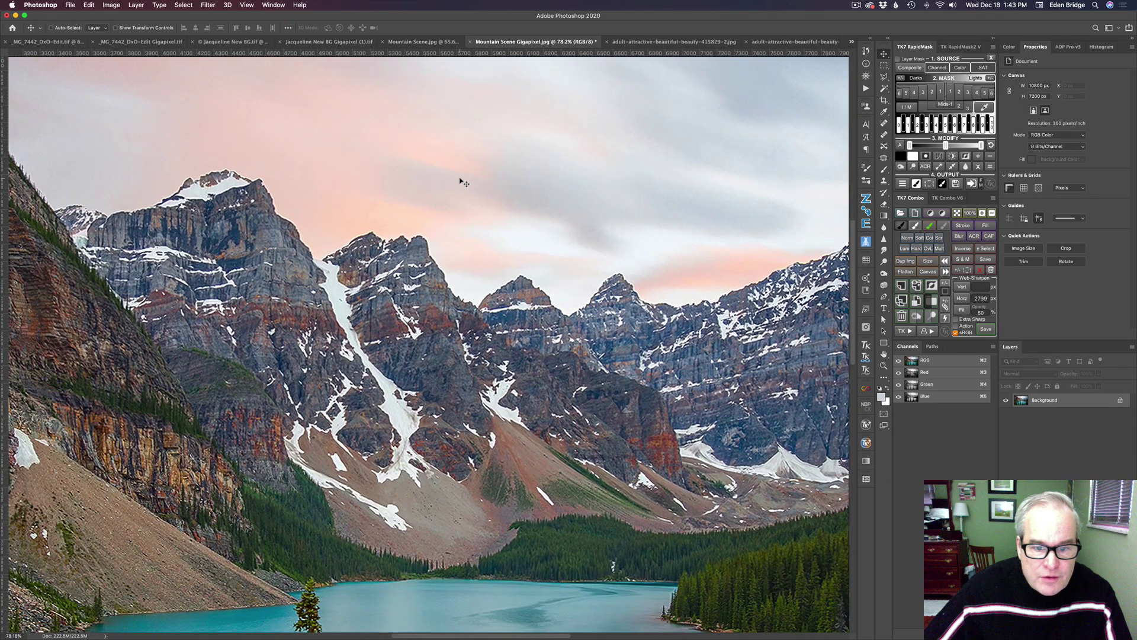
{"action": "scroll", "coordinate": [461, 181], "scroll_direction": "down", "scroll_amount": 4}
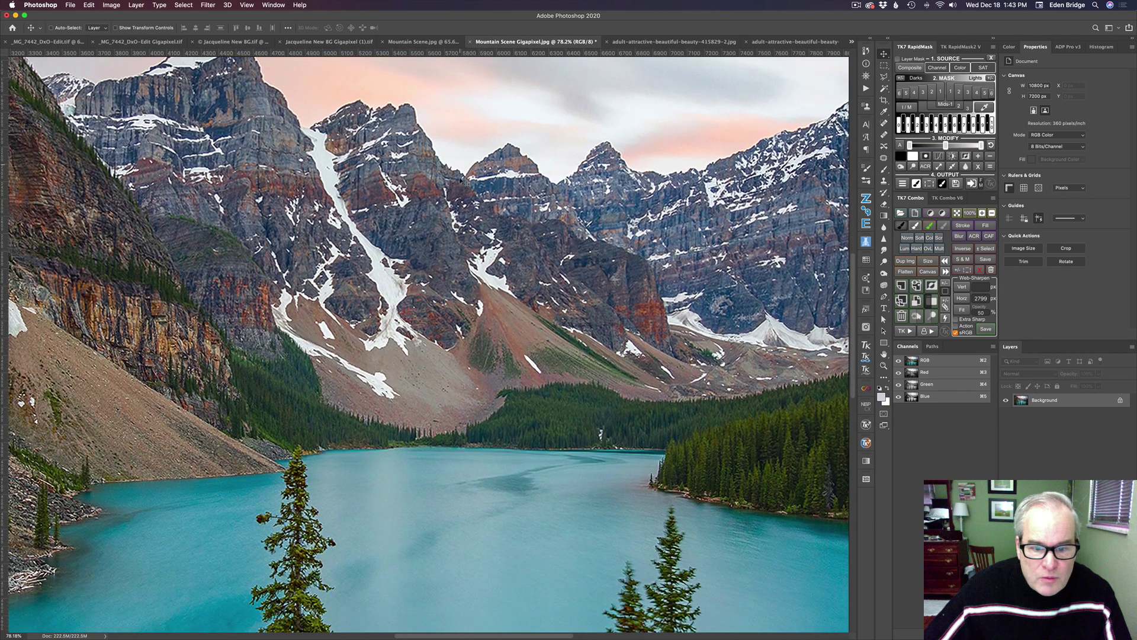
{"action": "scroll", "coordinate": [462, 182], "scroll_direction": "down", "scroll_amount": 4}
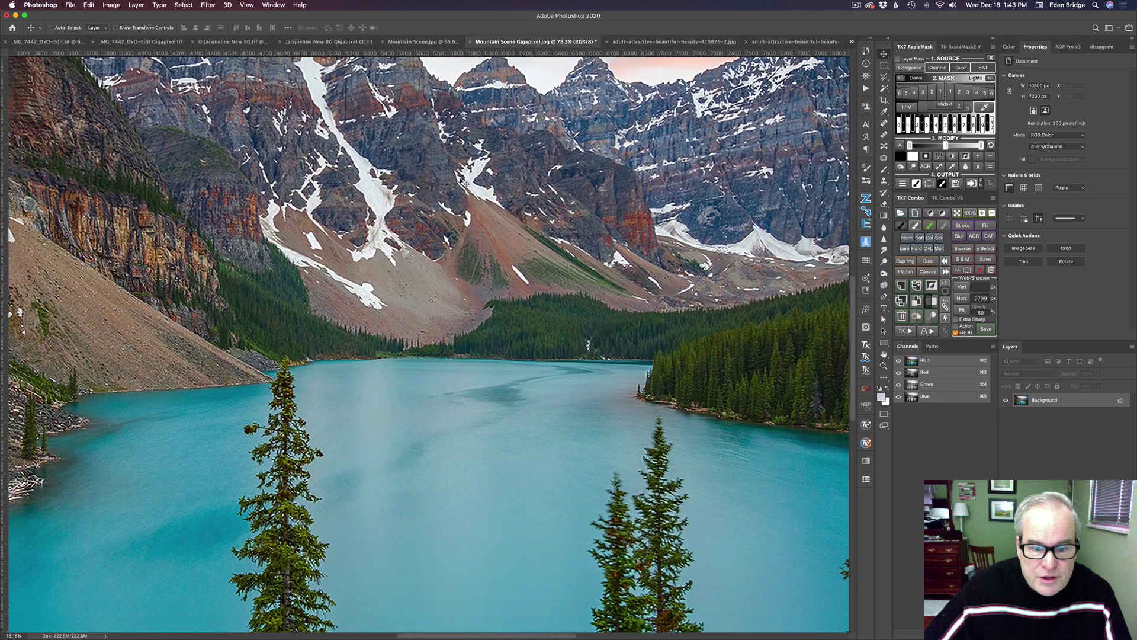
{"action": "scroll", "coordinate": [464, 183], "scroll_direction": "down", "scroll_amount": 9}
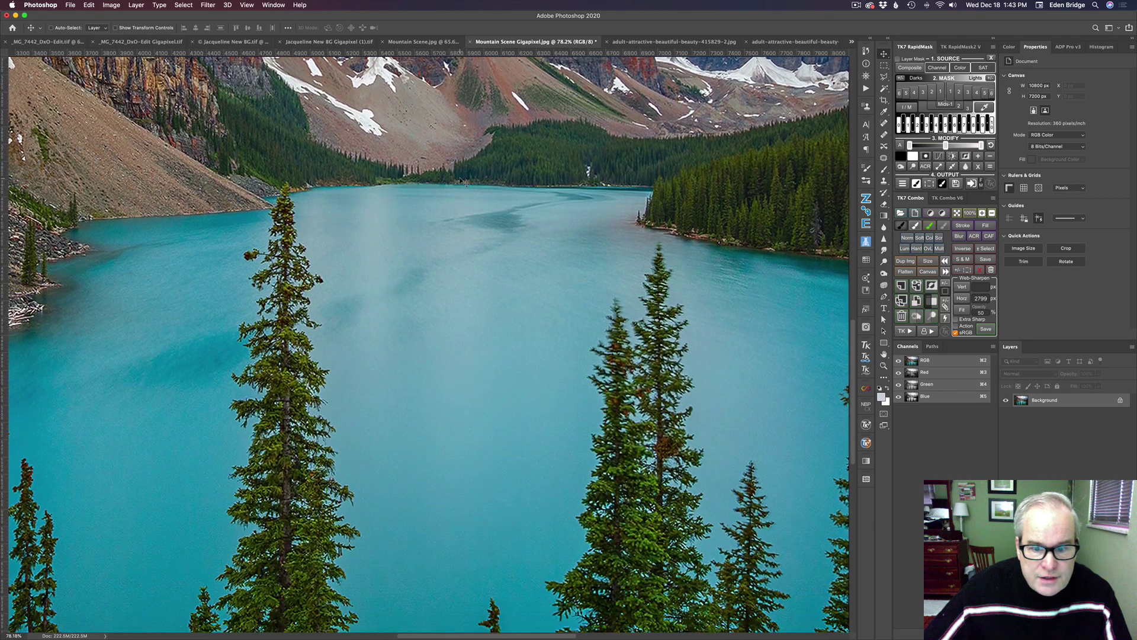
{"action": "scroll", "coordinate": [464, 183], "scroll_direction": "up", "scroll_amount": 8}
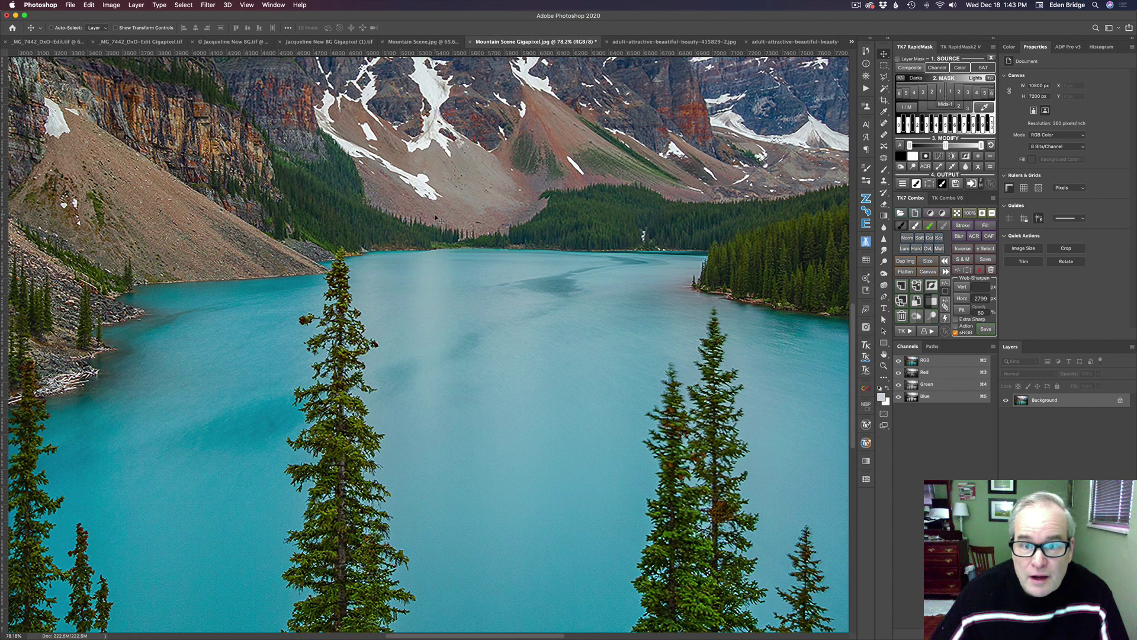
{"action": "scroll", "coordinate": [435, 217], "scroll_direction": "up", "scroll_amount": 10}
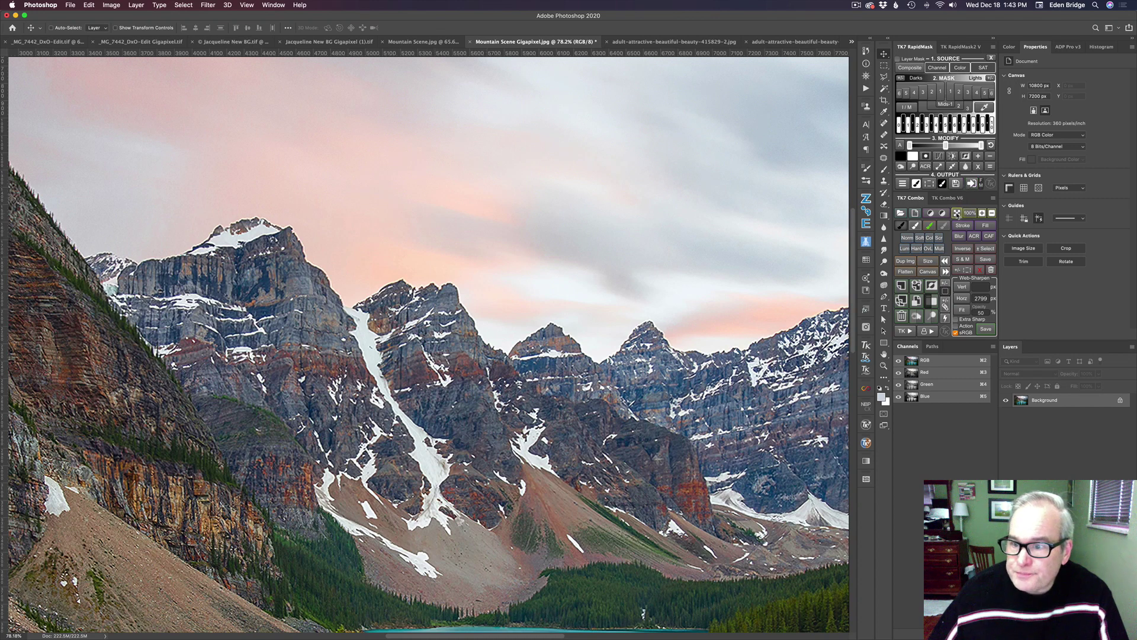
Fit the mountain upscale to the screen, then compare it with Mountain Scene.jpg and return
{"action": "left_click", "coordinate": [956, 214]}
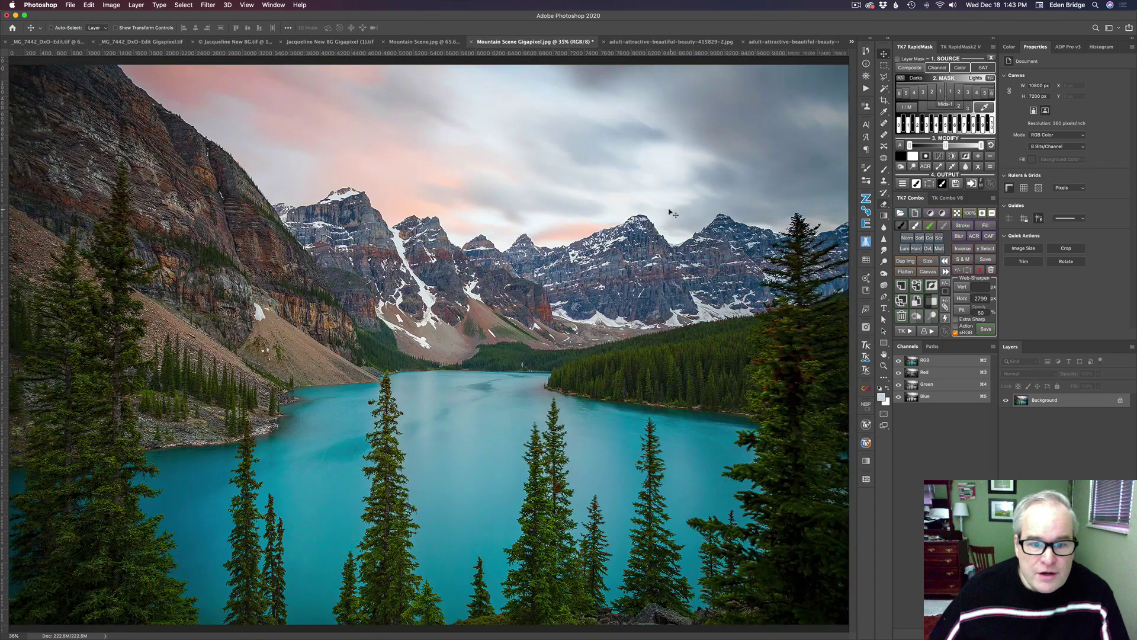
{"action": "left_click", "coordinate": [434, 43]}
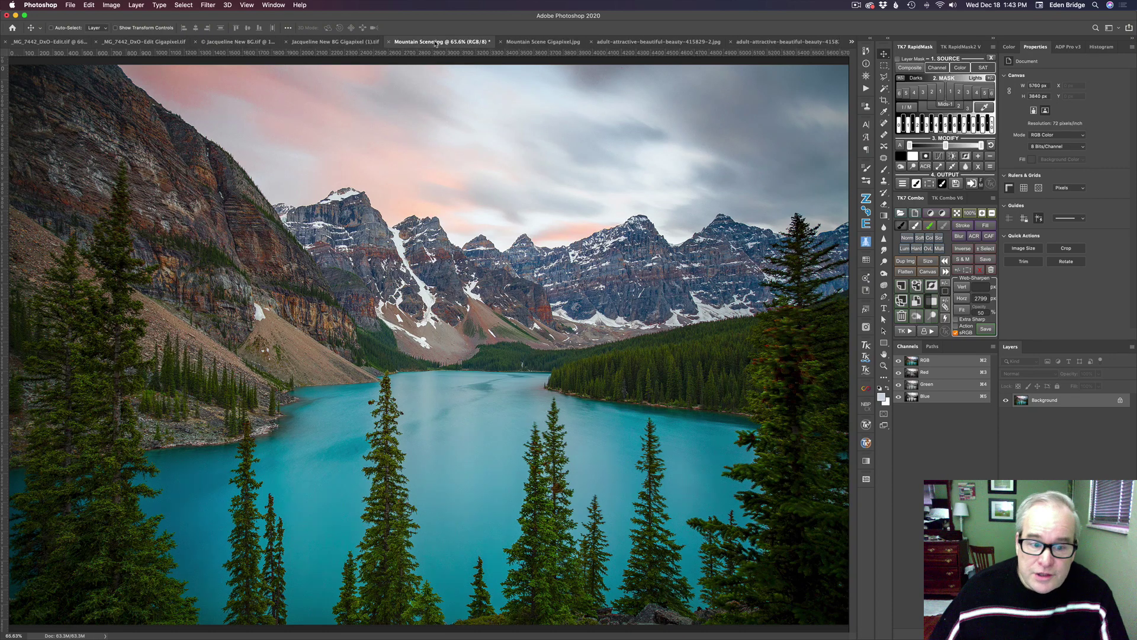
{"action": "left_click", "coordinate": [536, 43]}
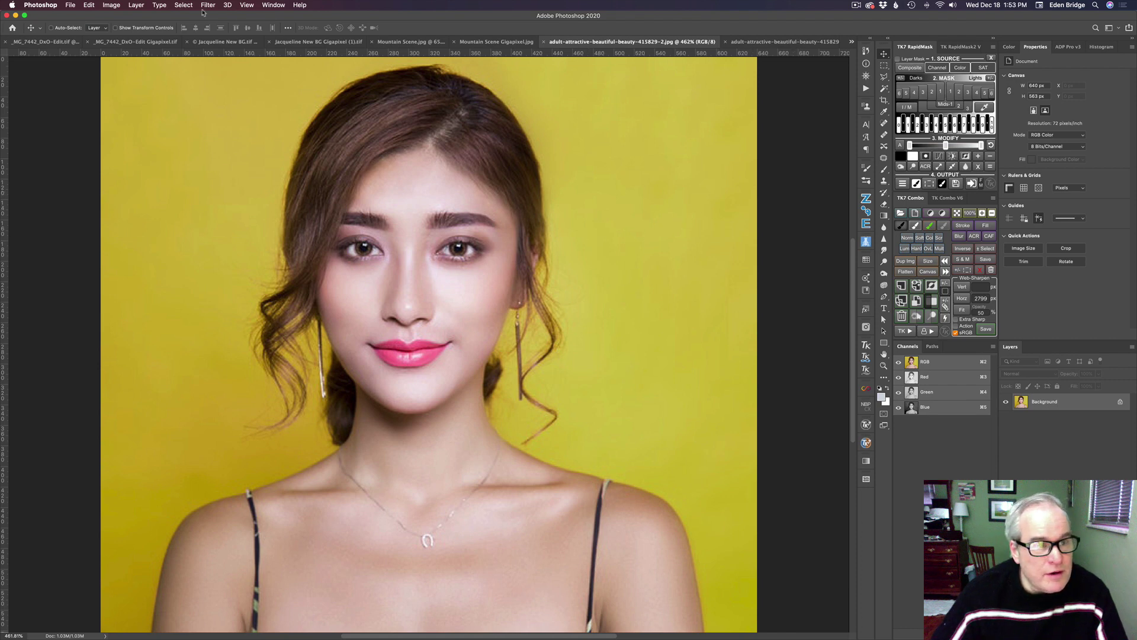
{"action": "left_click", "coordinate": [112, 6]}
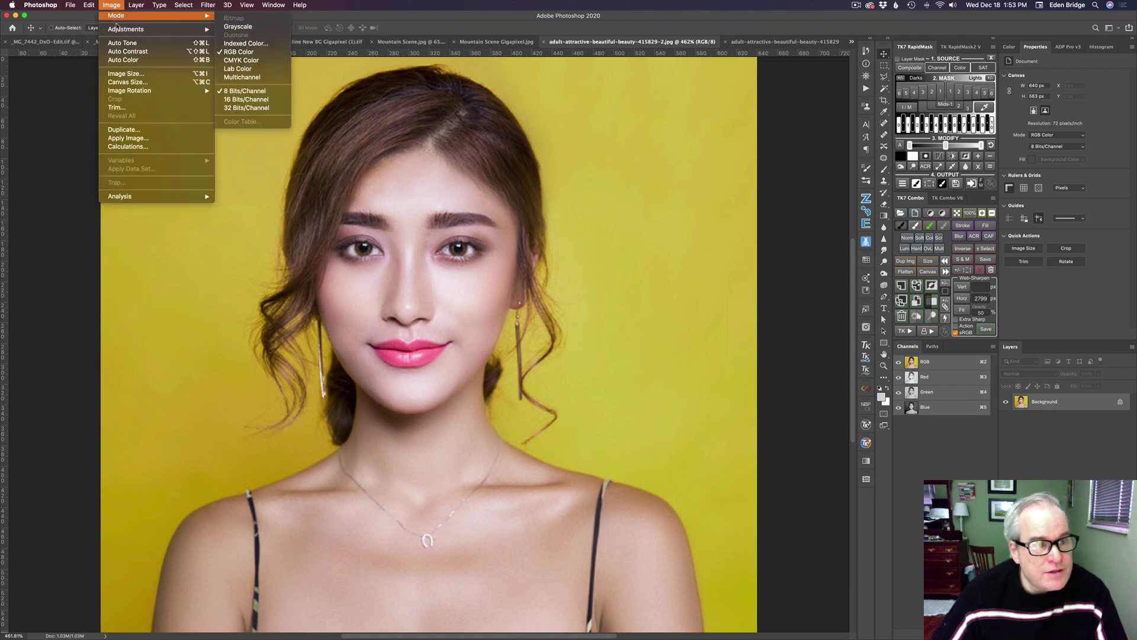
{"action": "left_click", "coordinate": [126, 74]}
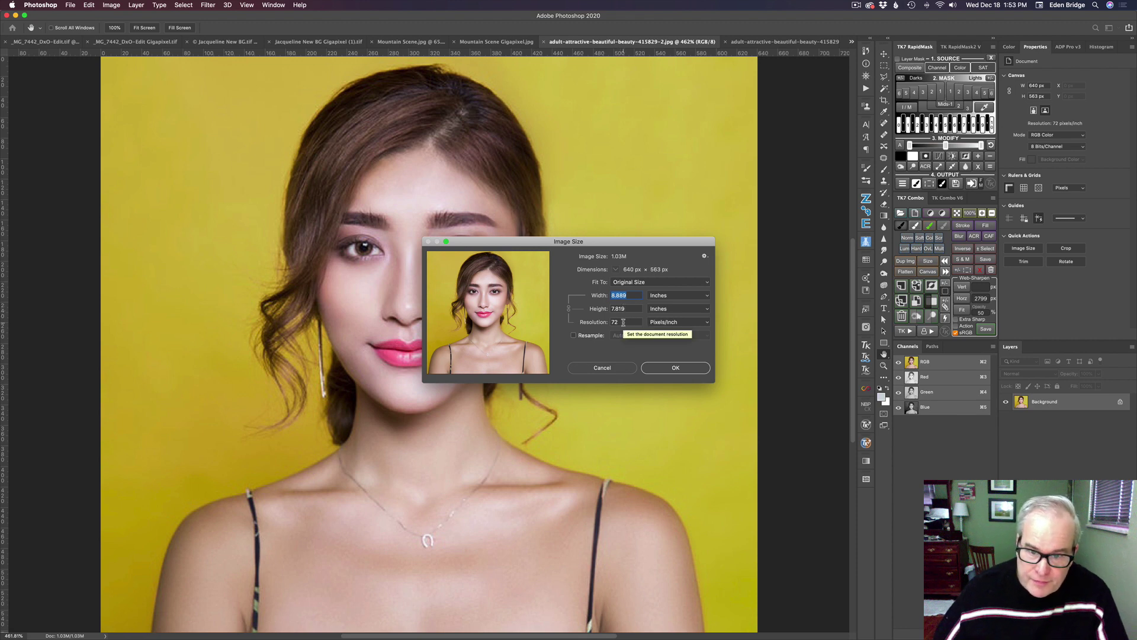
{"action": "left_click", "coordinate": [623, 323]}
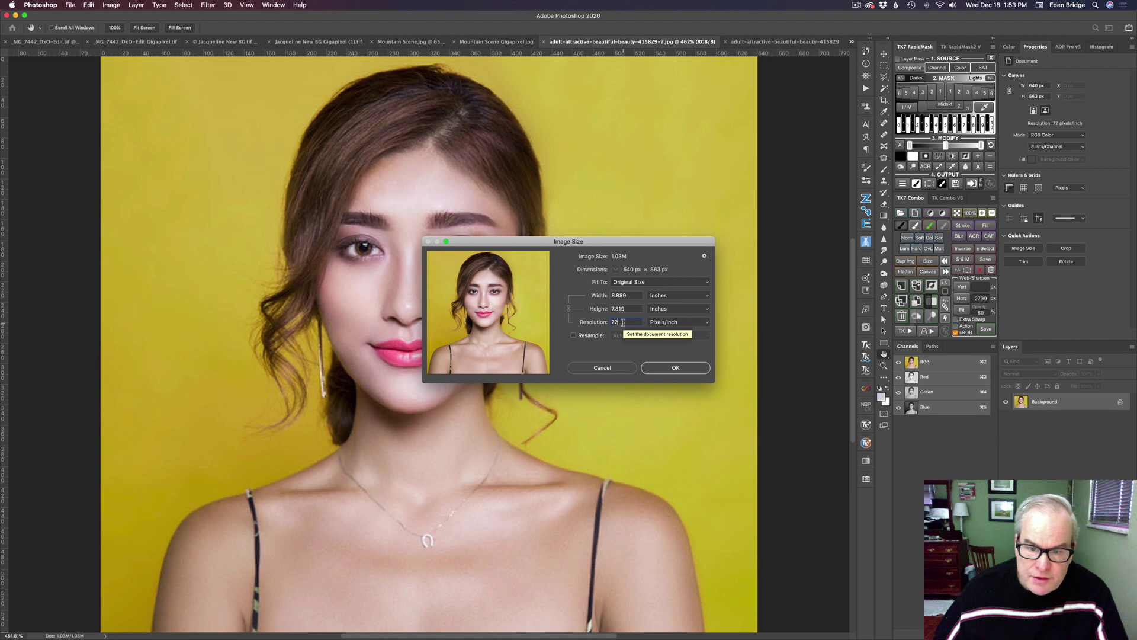
{"action": "left_click_drag", "start_coordinate": [623, 322], "coordinate": [611, 325]}
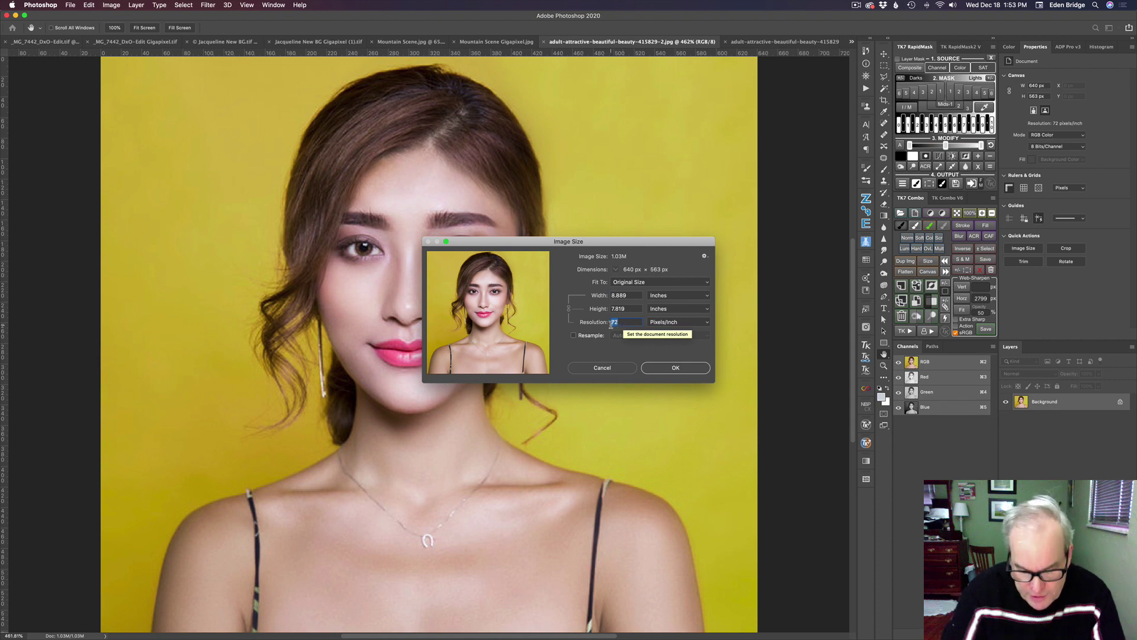
{"action": "type", "text": "360"}
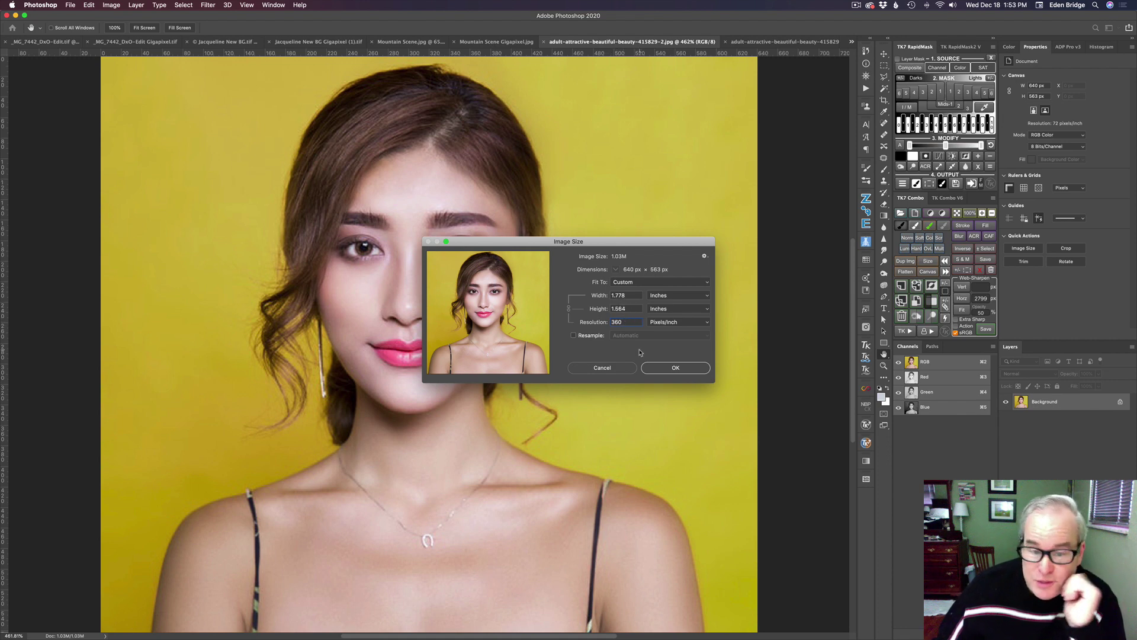
{"action": "left_click", "coordinate": [602, 368]}
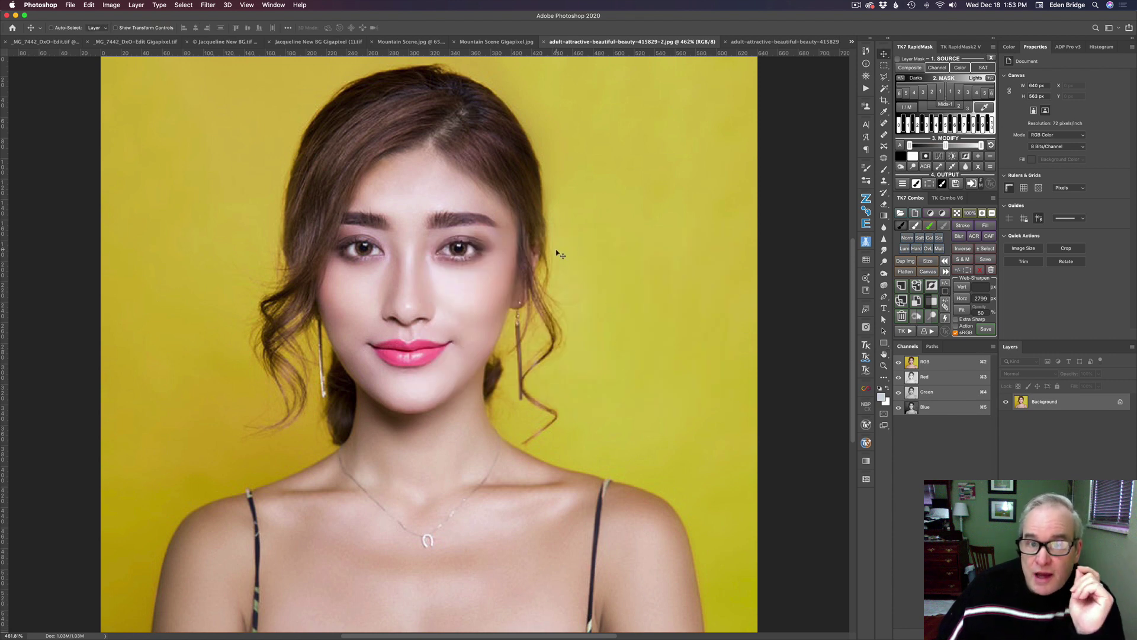
{"action": "left_click", "coordinate": [783, 42]}
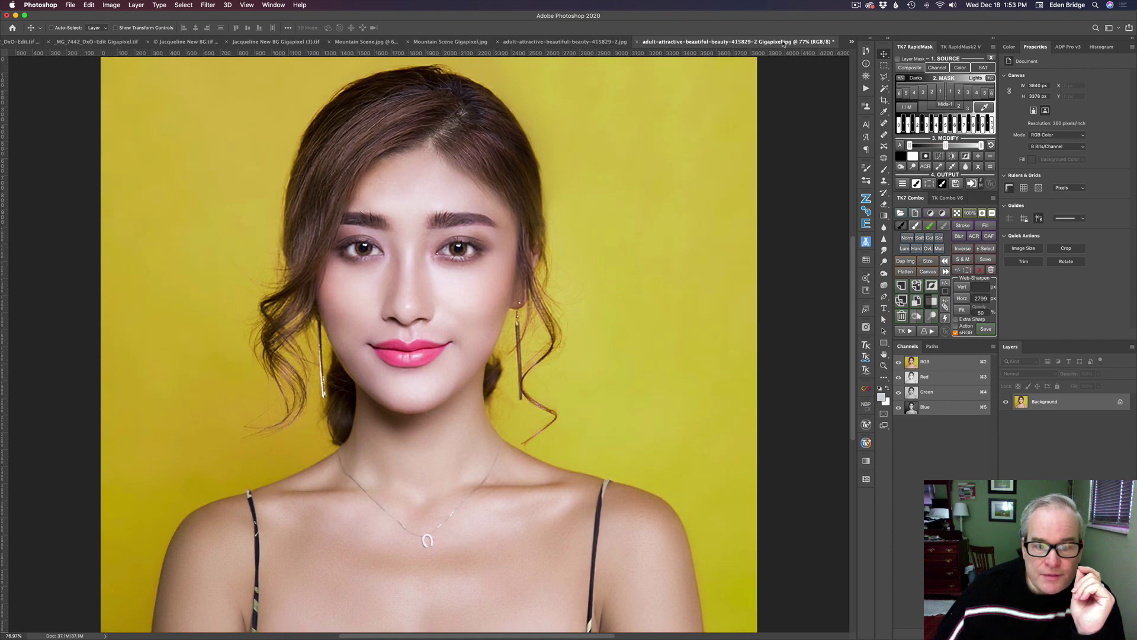
{"action": "left_click", "coordinate": [110, 6]}
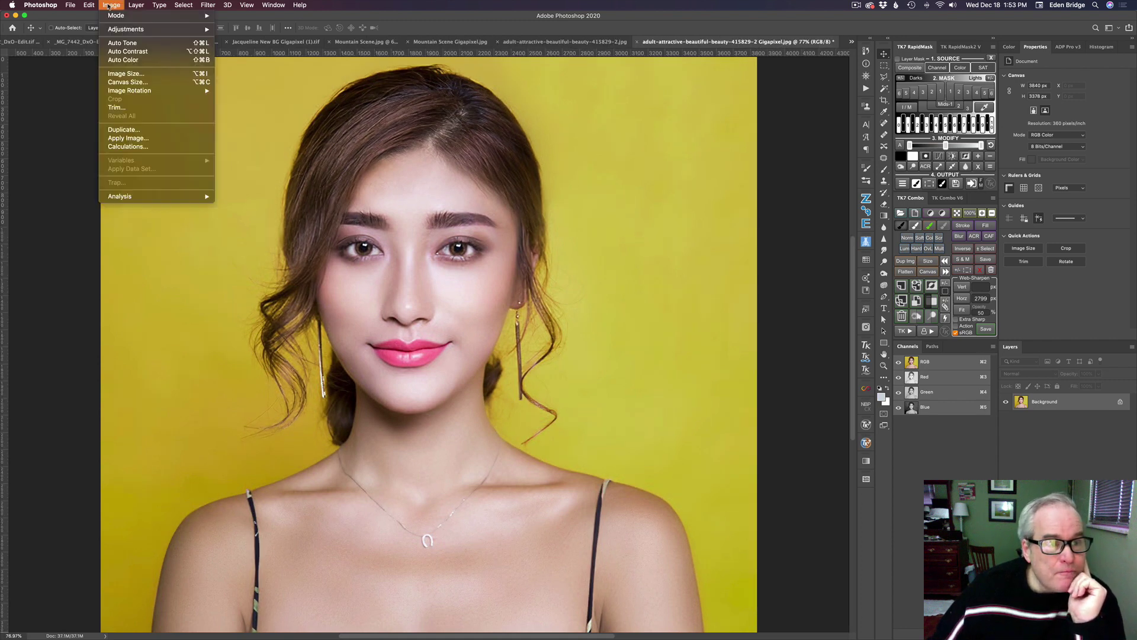
{"action": "left_click", "coordinate": [125, 73]}
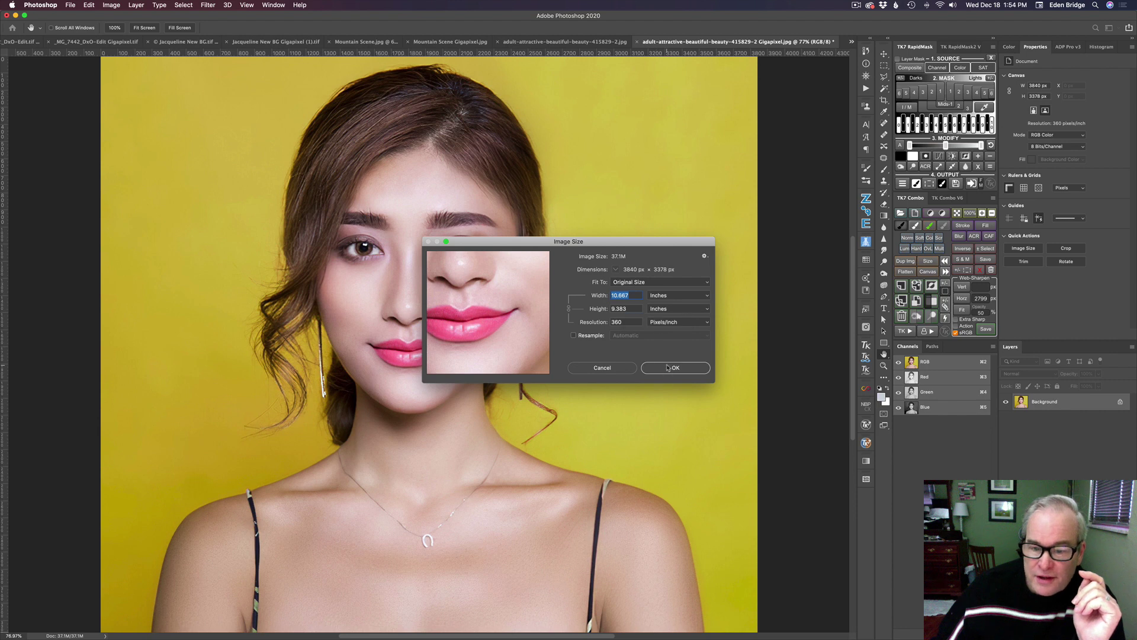
{"action": "left_click", "coordinate": [612, 371]}
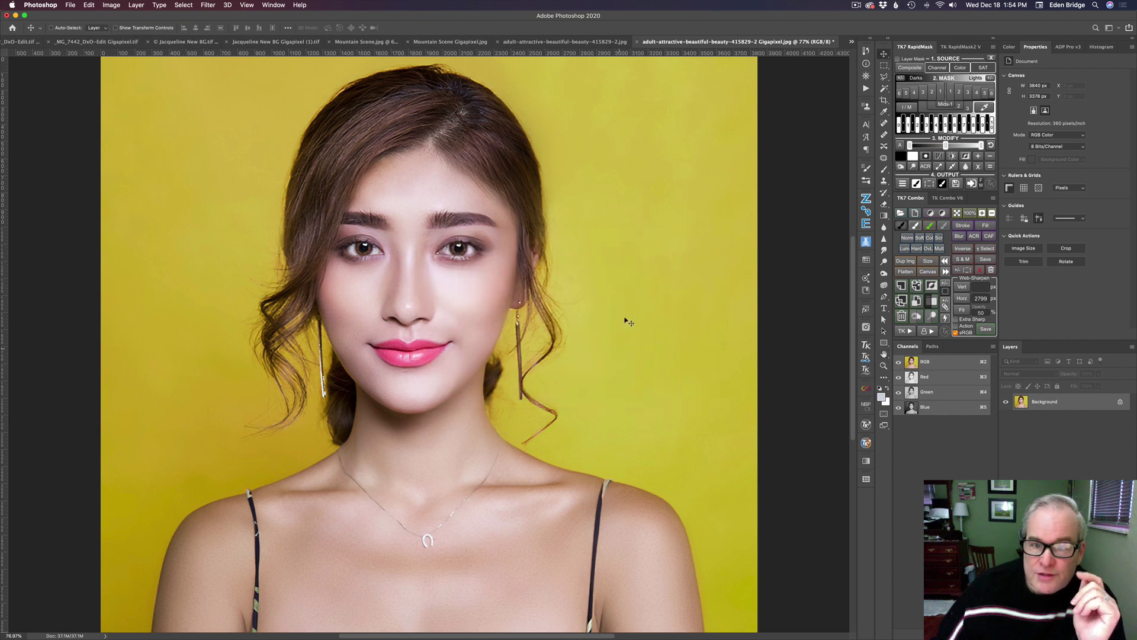
{"action": "left_click", "coordinate": [580, 43]}
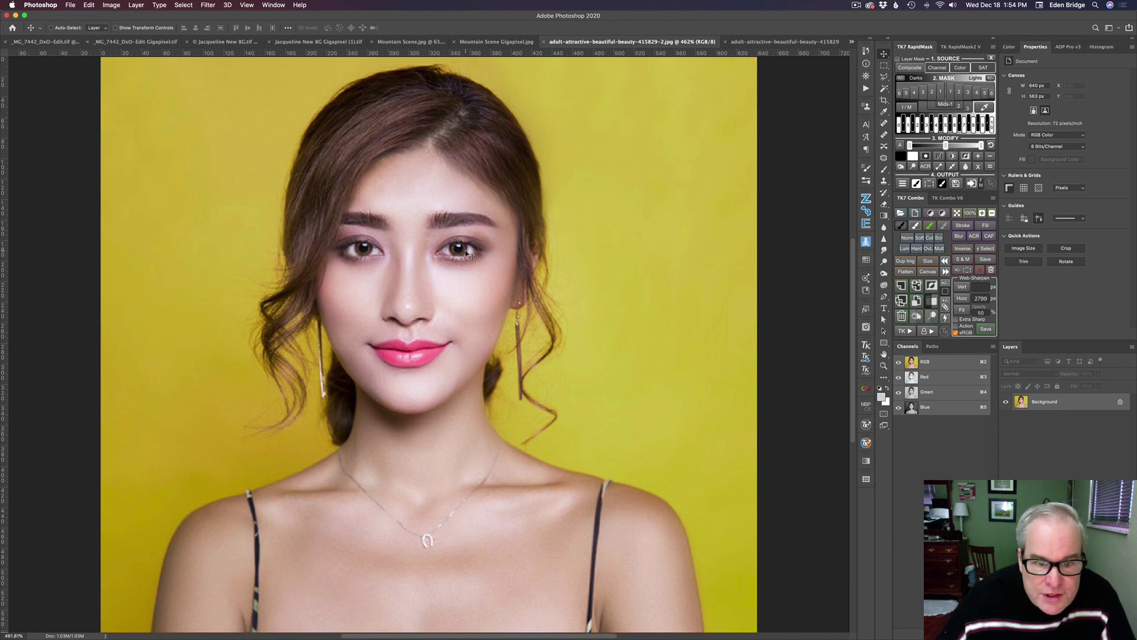
Zoom into the original portrait, fit it to the window, then bring up the Gigapixel version
{"action": "scroll", "coordinate": [468, 254], "scroll_direction": "up", "scroll_amount": 2}
{"action": "scroll", "coordinate": [469, 256], "scroll_direction": "up", "scroll_amount": 1}
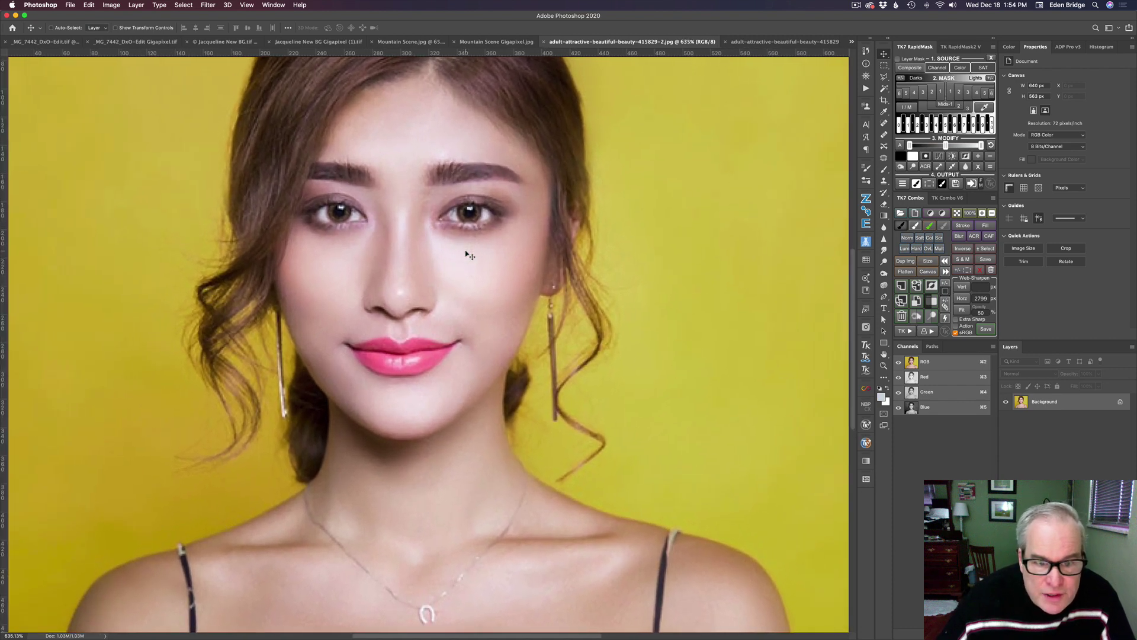
{"action": "scroll", "coordinate": [466, 252], "scroll_direction": "down", "scroll_amount": 3}
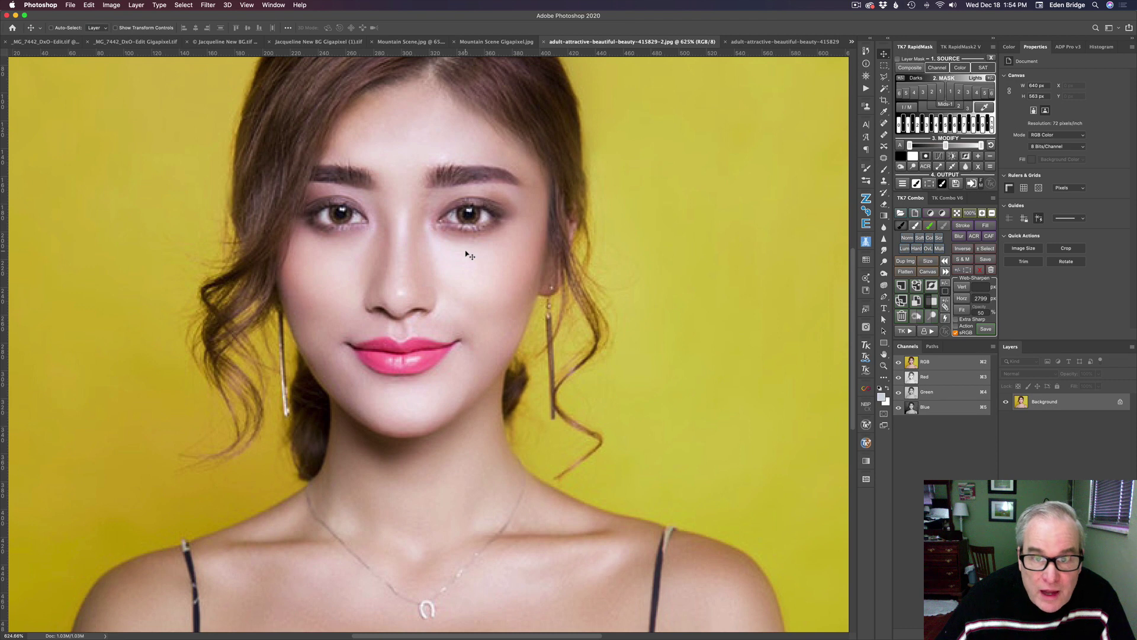
{"action": "scroll", "coordinate": [466, 253], "scroll_direction": "down", "scroll_amount": 4}
{"action": "scroll", "coordinate": [465, 252], "scroll_direction": "down", "scroll_amount": 2}
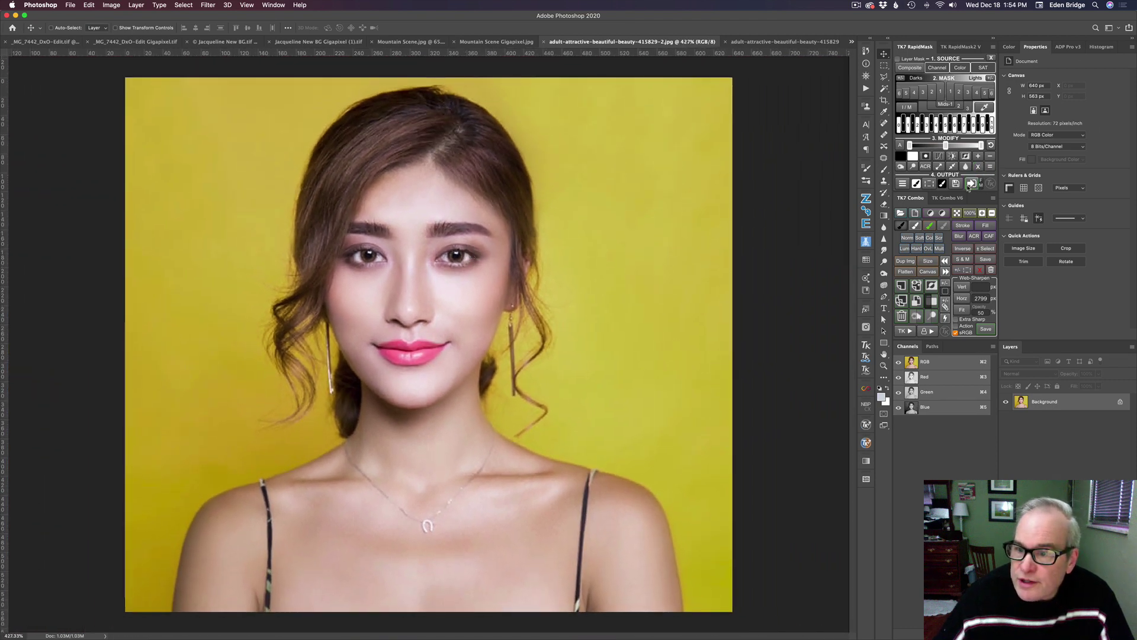
{"action": "left_click", "coordinate": [958, 213]}
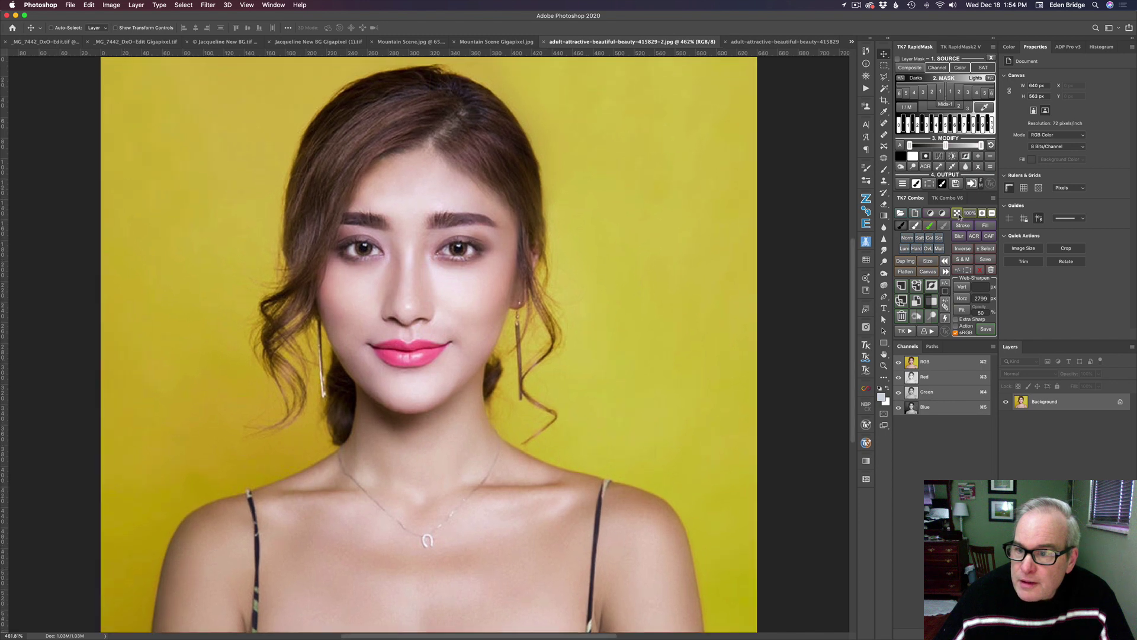
{"action": "left_click", "coordinate": [765, 42]}
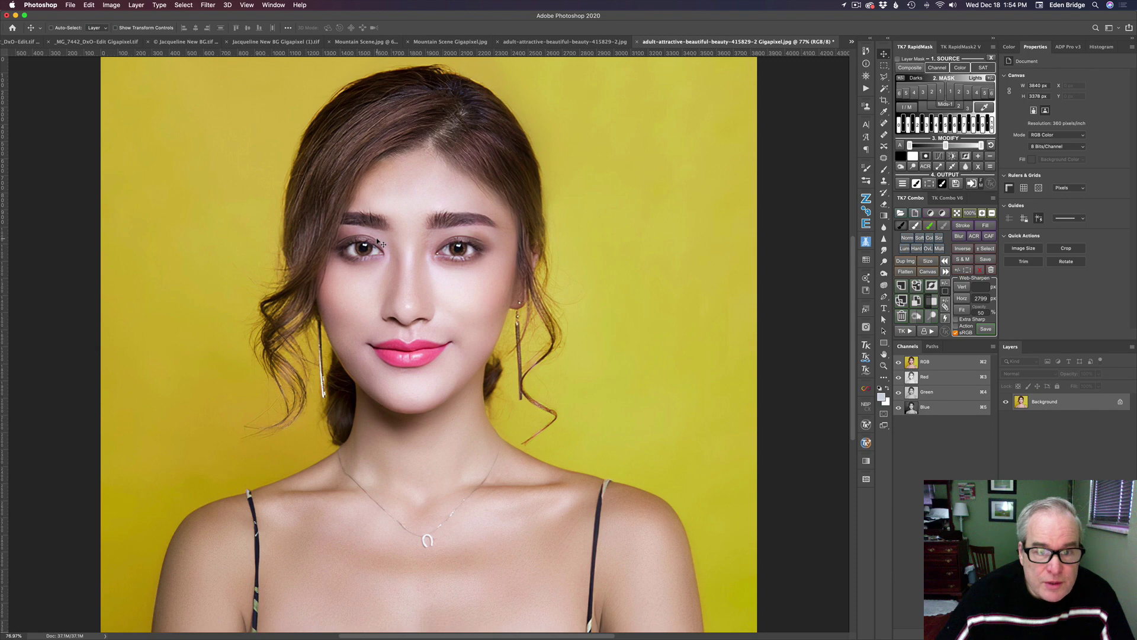
Zoom the Gigapixel portrait to about 128% and scroll through hair, face, necklace and shoulders
{"action": "scroll", "coordinate": [377, 241], "scroll_direction": "up", "scroll_amount": 5}
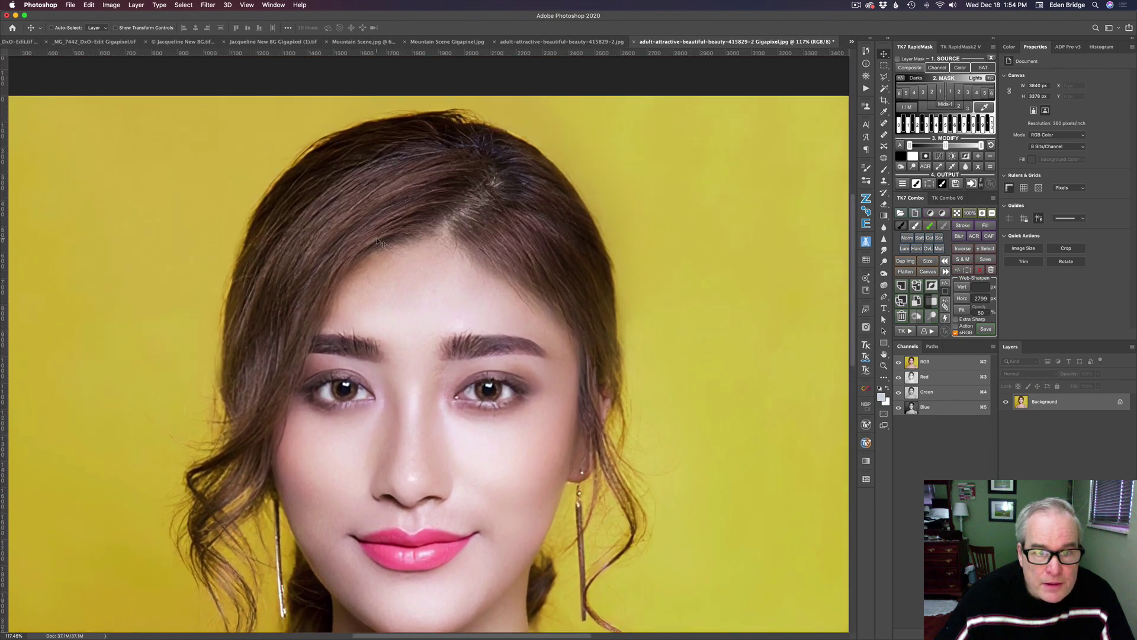
{"action": "scroll", "coordinate": [376, 239], "scroll_direction": "up", "scroll_amount": 1}
{"action": "scroll", "coordinate": [376, 237], "scroll_direction": "down", "scroll_amount": 1}
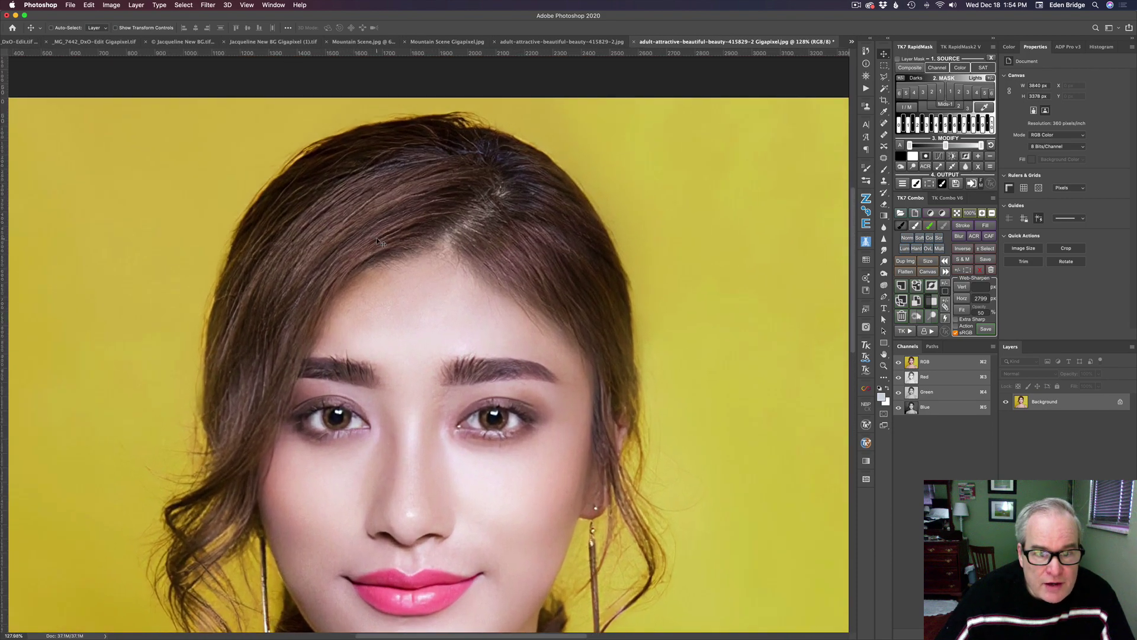
{"action": "scroll", "coordinate": [375, 237], "scroll_direction": "up", "scroll_amount": 1}
{"action": "scroll", "coordinate": [377, 240], "scroll_direction": "down", "scroll_amount": 1}
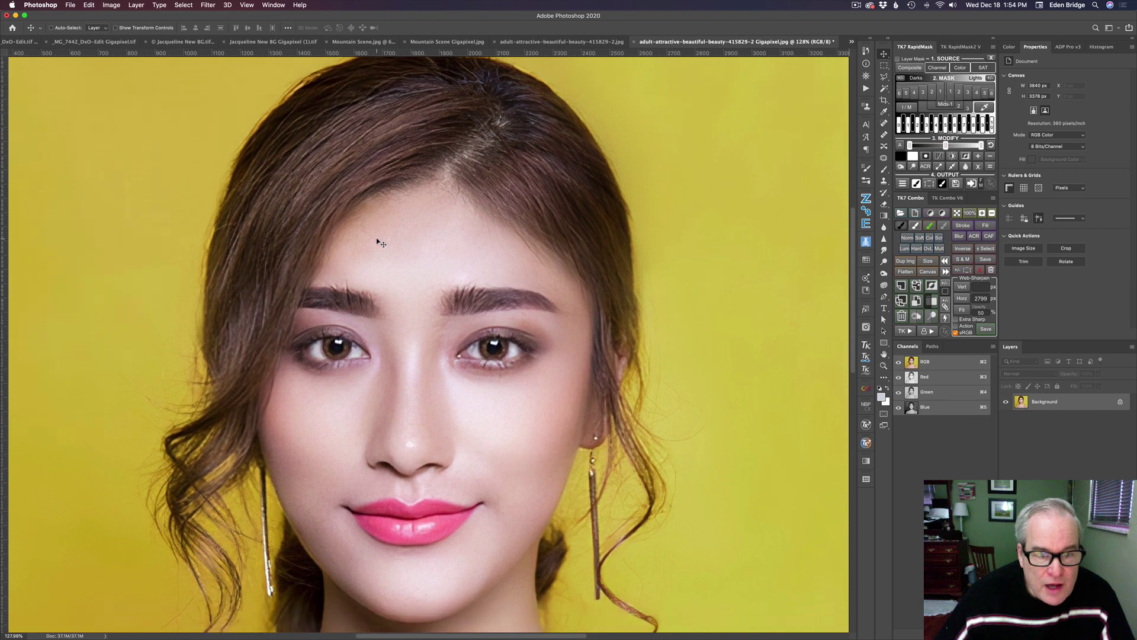
{"action": "scroll", "coordinate": [379, 241], "scroll_direction": "down", "scroll_amount": 3}
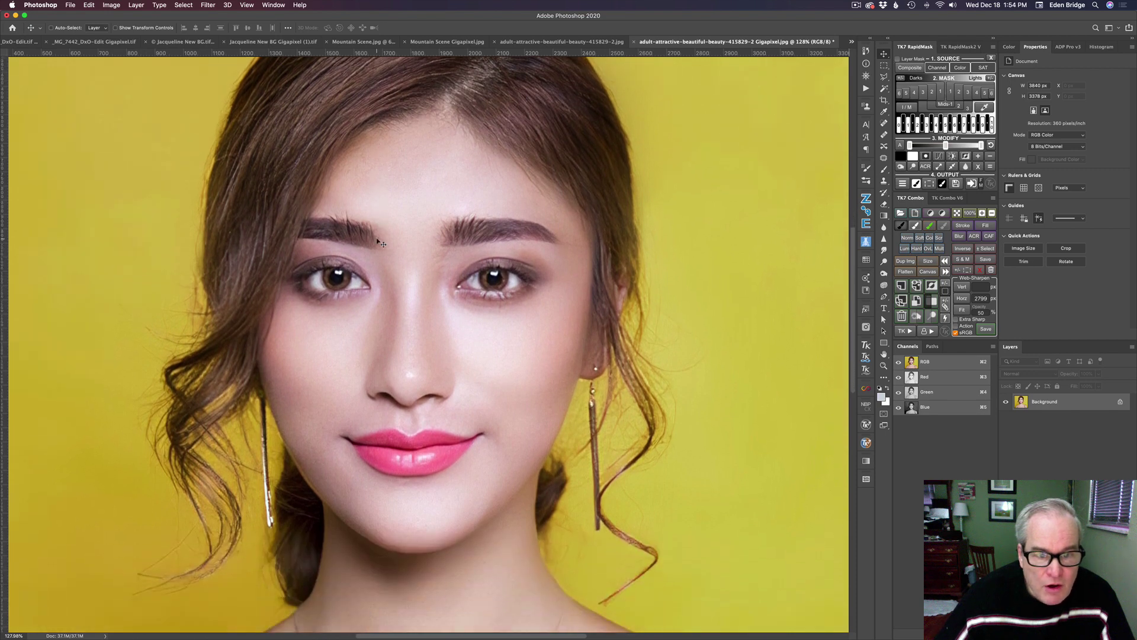
{"action": "scroll", "coordinate": [660, 283], "scroll_direction": "down", "scroll_amount": 5}
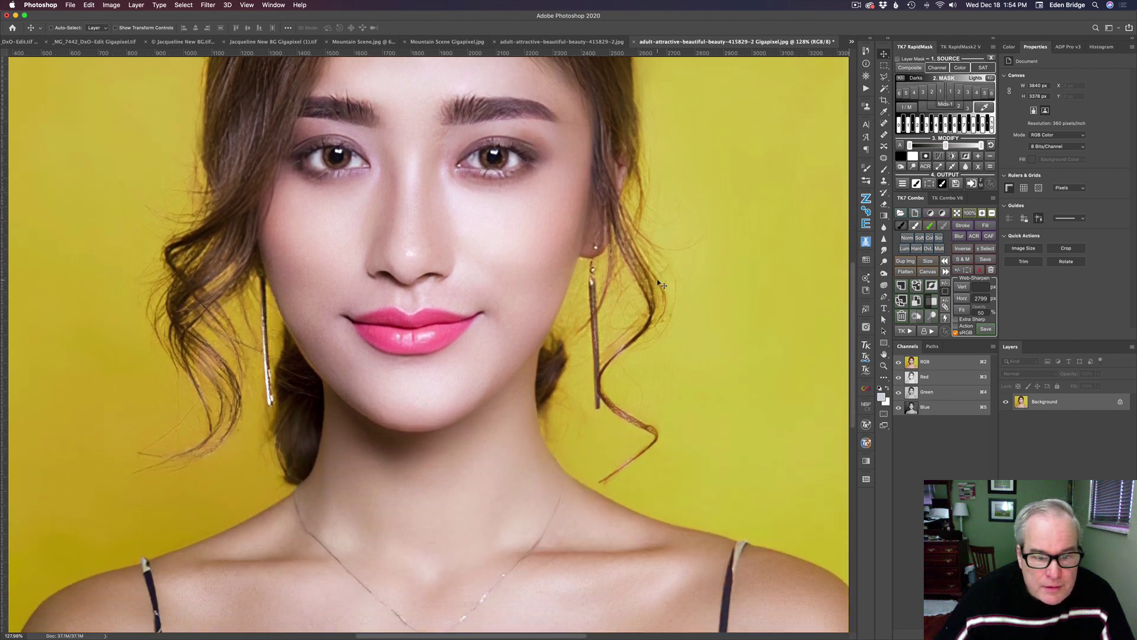
{"action": "scroll", "coordinate": [661, 283], "scroll_direction": "down", "scroll_amount": 7}
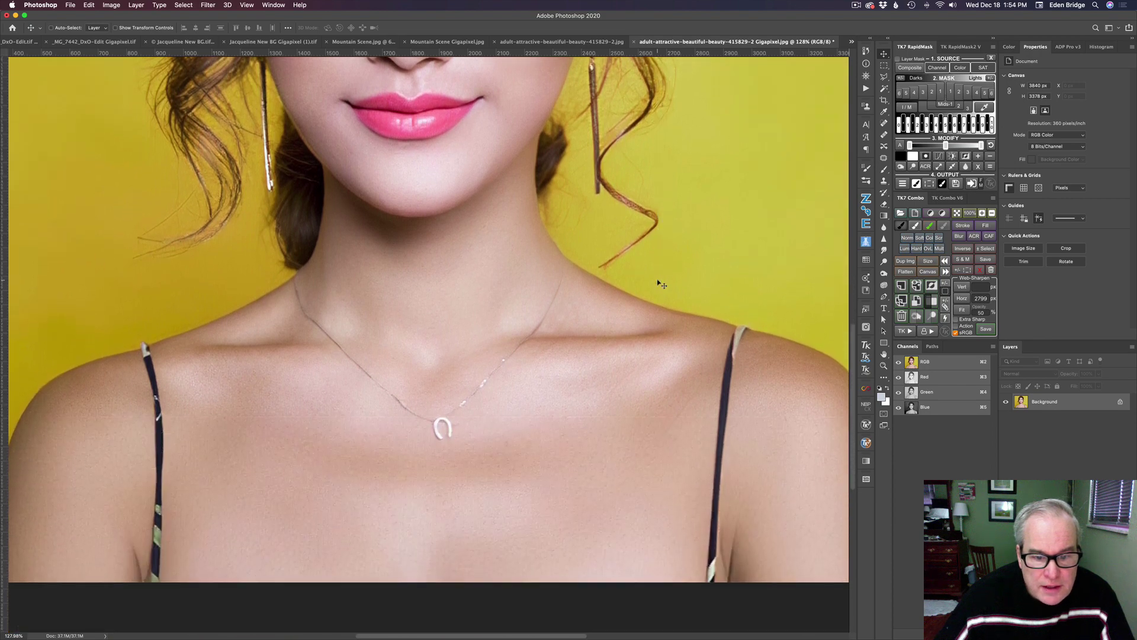
{"action": "scroll", "coordinate": [660, 283], "scroll_direction": "up", "scroll_amount": 10}
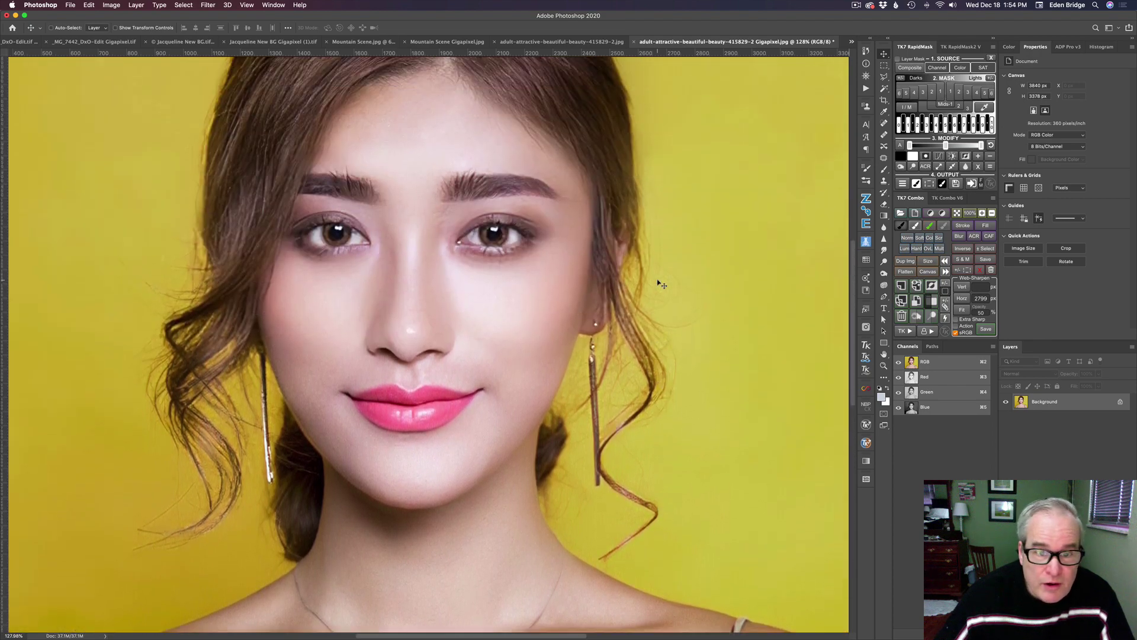
{"action": "scroll", "coordinate": [660, 283], "scroll_direction": "up", "scroll_amount": 9}
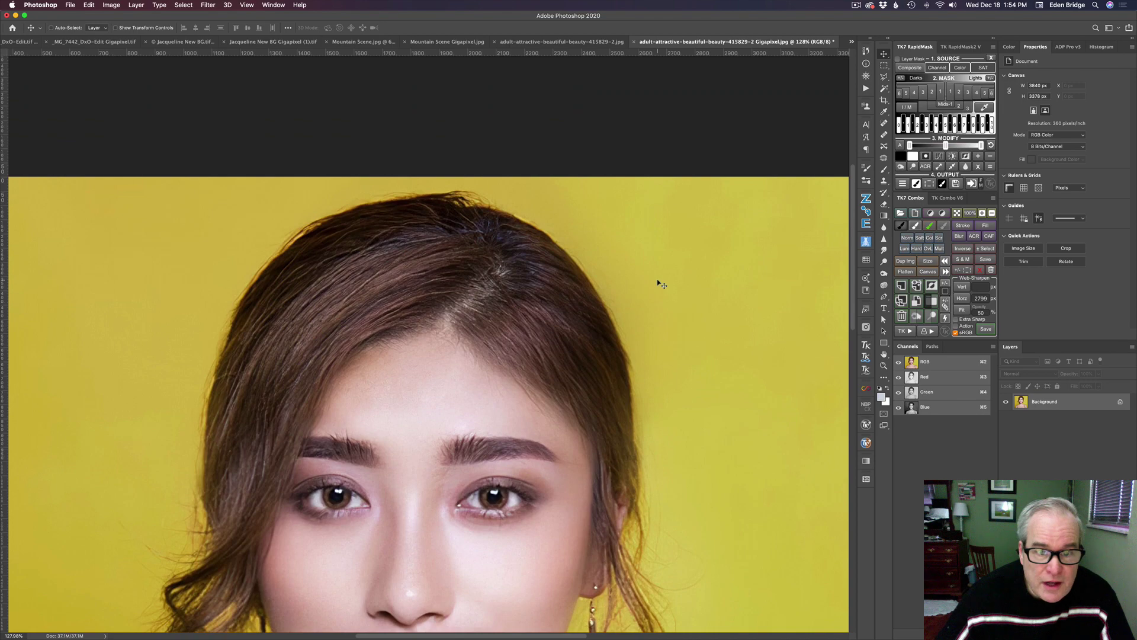
Fit the Gigapixel portrait to the window and compare it briefly with the 640 × 963 px original
{"action": "left_click", "coordinate": [956, 214]}
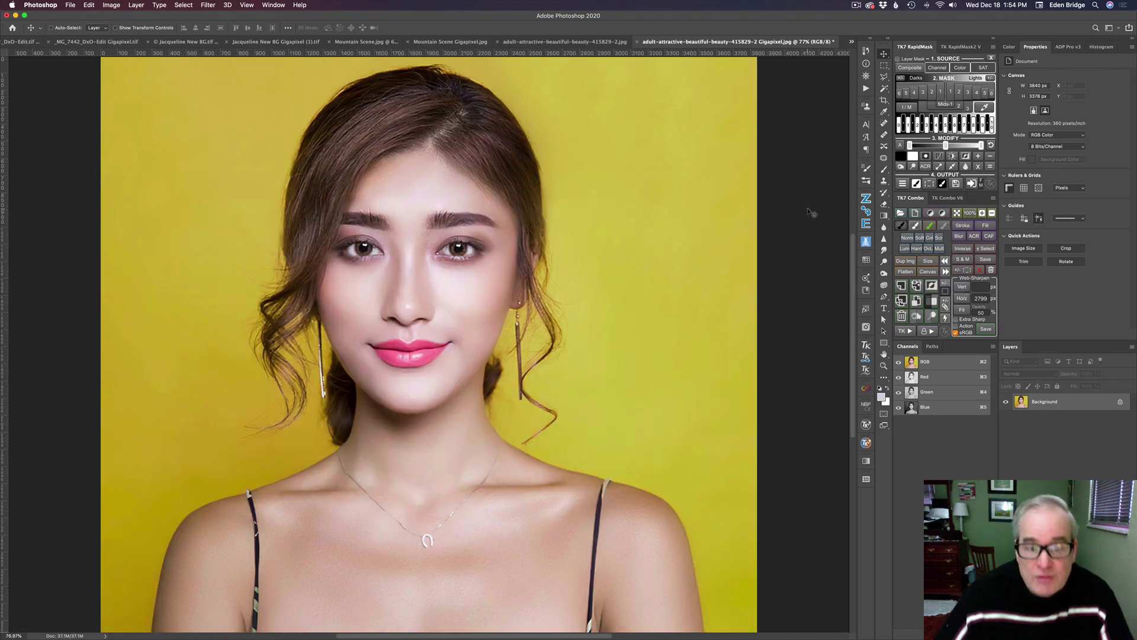
{"action": "left_click", "coordinate": [590, 43]}
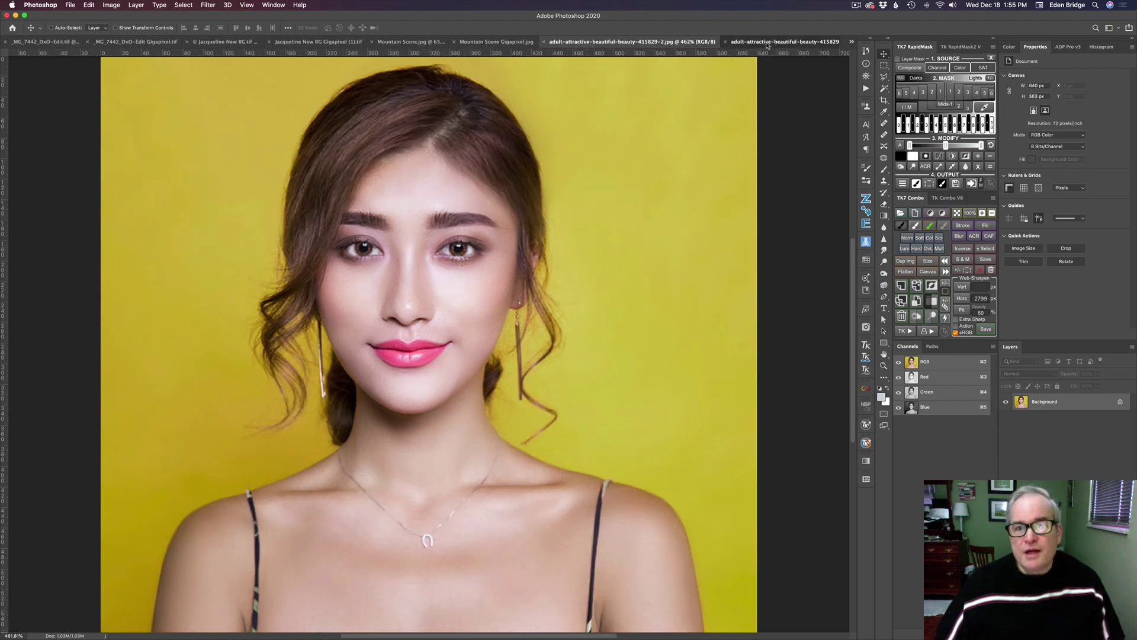
{"action": "left_click", "coordinate": [767, 42]}
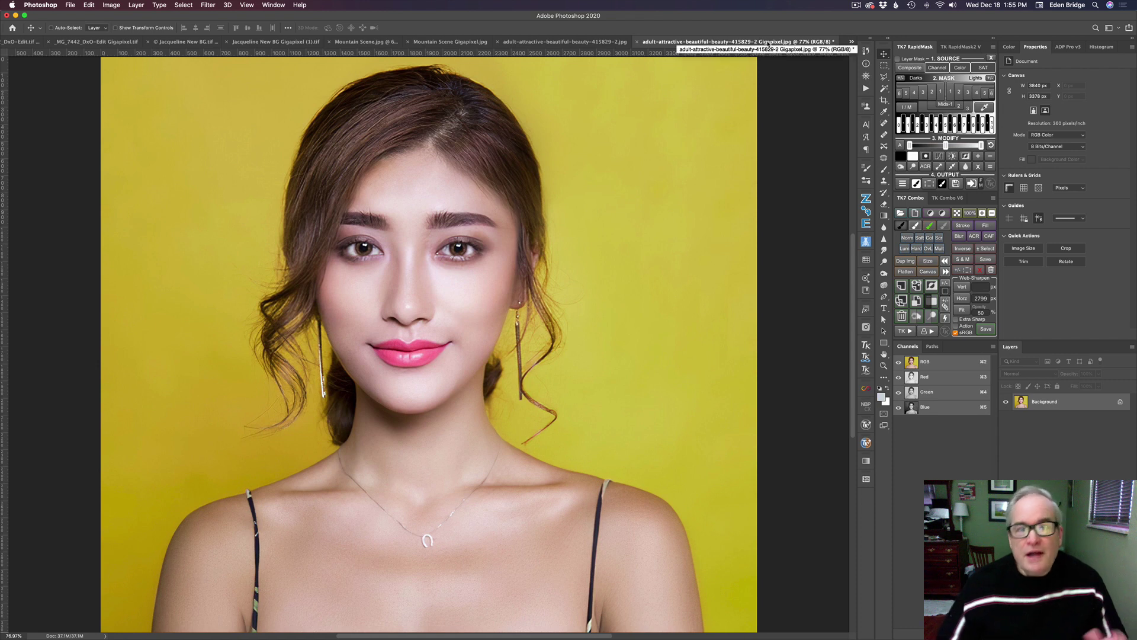